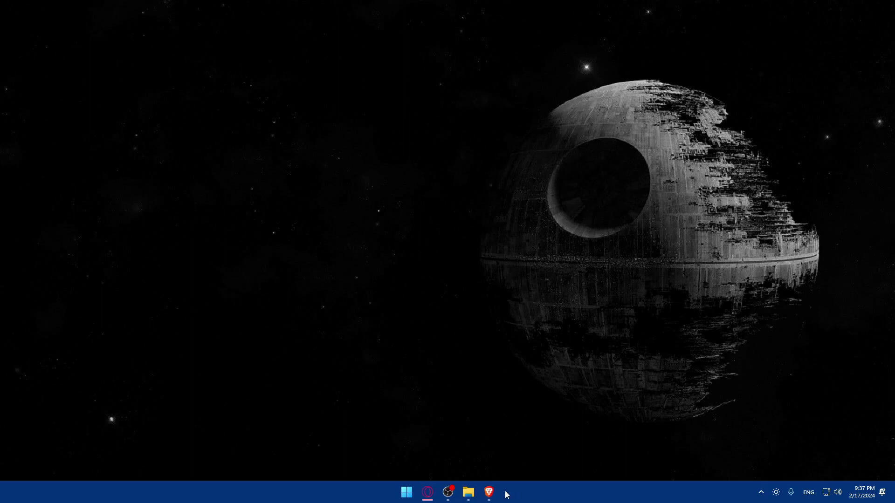
Open Brave and load webflow.com to reach the dashboard listing the test and Hello sites.
{"action": "left_click", "coordinate": [488, 492]}
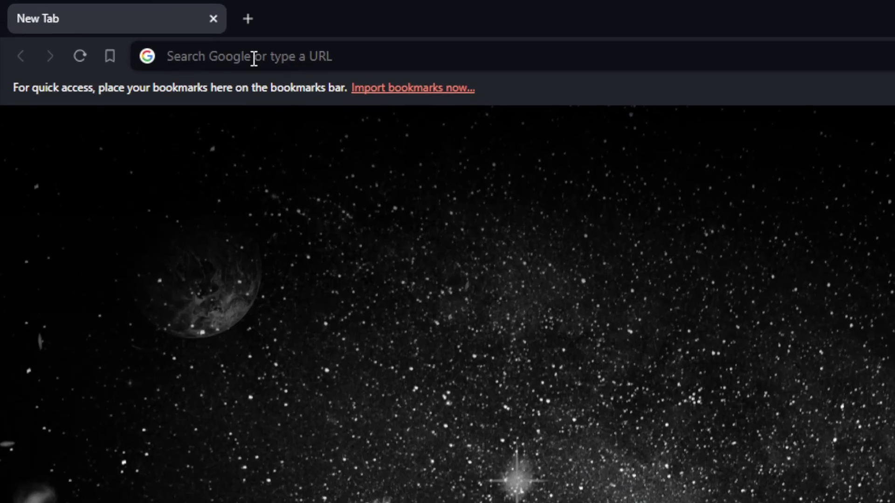
{"action": "type", "text": "web"}
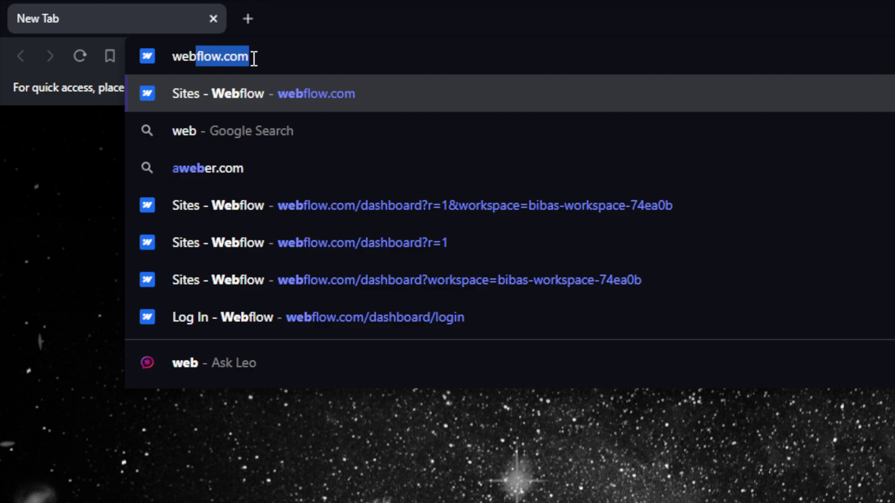
{"action": "key", "text": "BackSpace"}
{"action": "type", "text": "flow.com"}
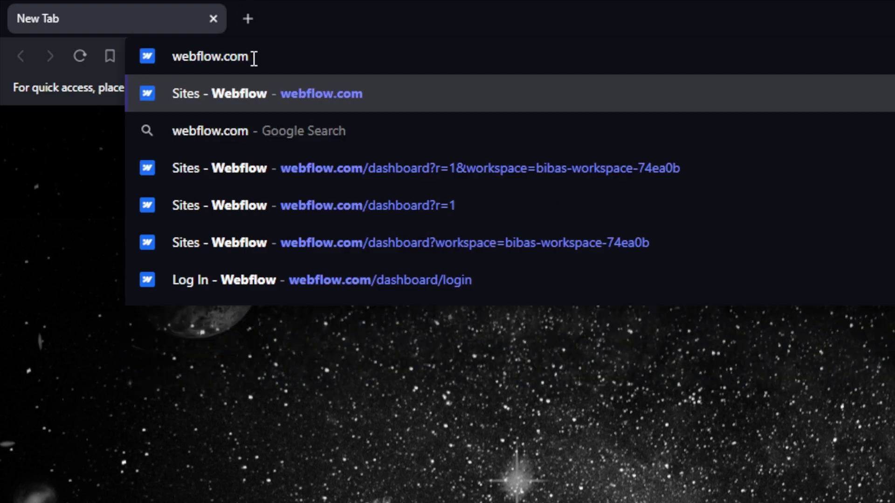
{"action": "key", "text": "Return"}
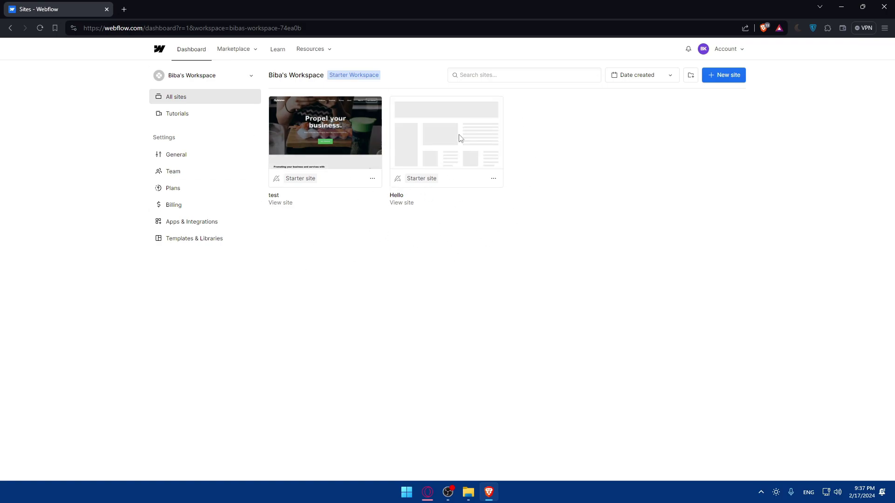
Load webflow.com's public homepage in a new private Brave window and skim it.
{"action": "key", "text": "ctrl+shift+n"}
{"action": "type", "text": "webflow.com"}
{"action": "key", "text": "Return"}
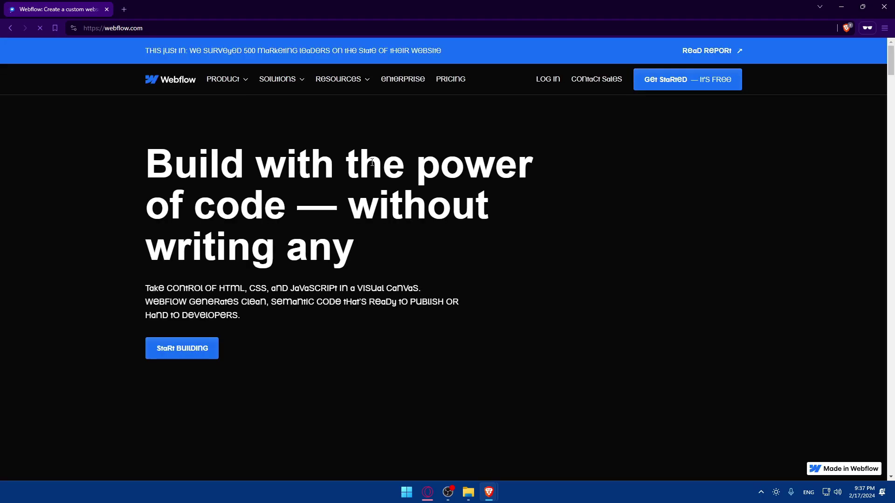
{"action": "scroll", "coordinate": [545, 234], "scroll_direction": "down", "scroll_amount": 3}
{"action": "scroll", "coordinate": [544, 234], "scroll_direction": "up", "scroll_amount": 3}
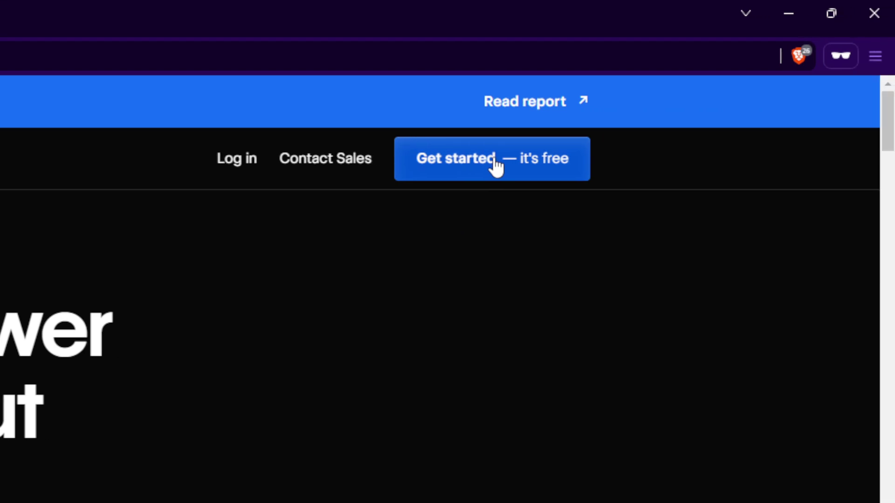
{"action": "left_click", "coordinate": [413, 81]}
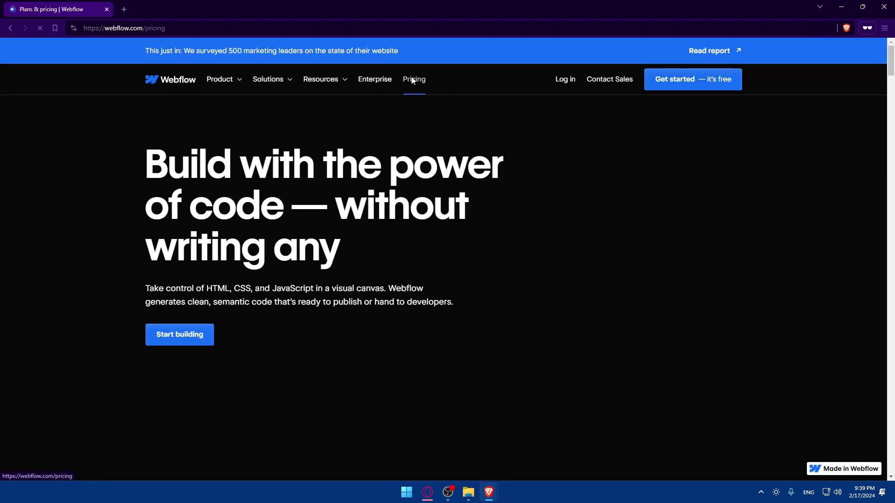
{"action": "scroll", "coordinate": [455, 189], "scroll_direction": "down", "scroll_amount": 5}
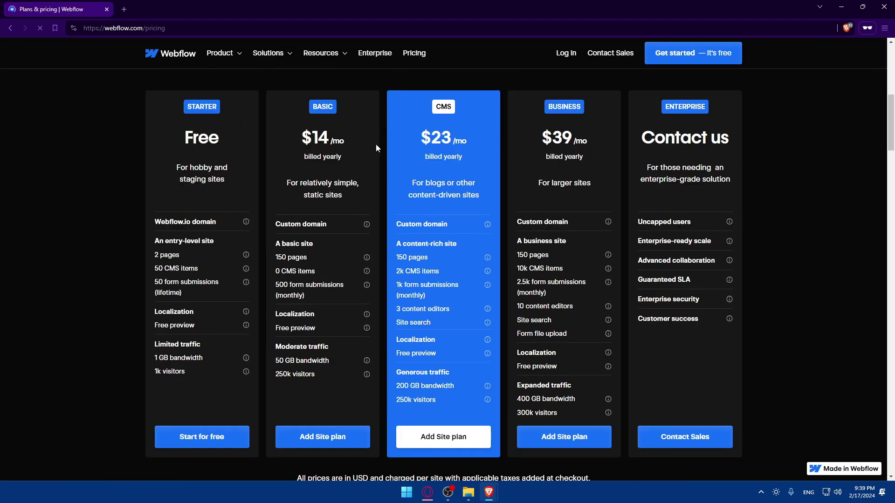
{"action": "scroll", "coordinate": [482, 201], "scroll_direction": "up", "scroll_amount": 2}
{"action": "left_click", "coordinate": [670, 122]}
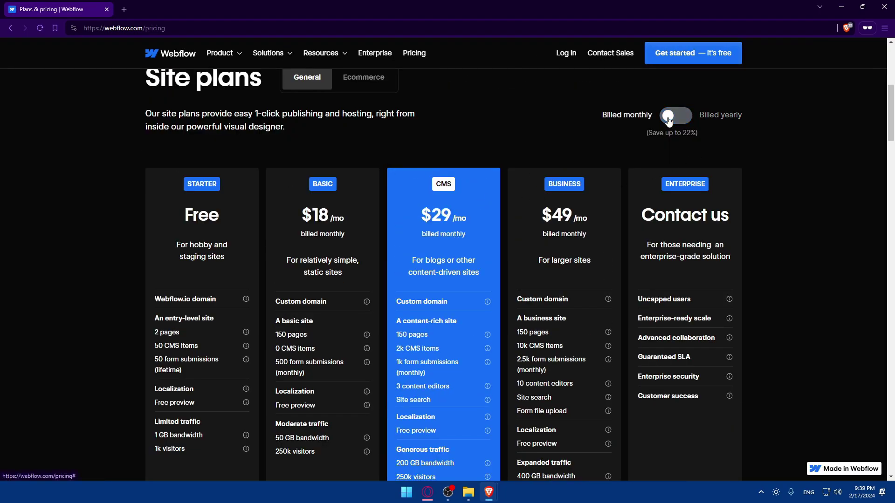
{"action": "left_click", "coordinate": [364, 78]}
{"action": "scroll", "coordinate": [559, 187], "scroll_direction": "down", "scroll_amount": 2}
{"action": "scroll", "coordinate": [676, 123], "scroll_direction": "up", "scroll_amount": 2}
{"action": "left_click", "coordinate": [677, 122]}
{"action": "key", "text": "alt+Left"}
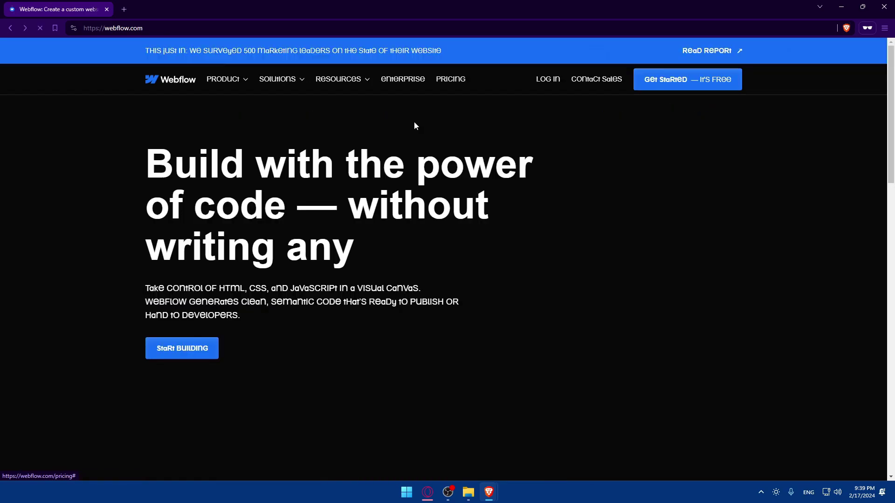
{"action": "scroll", "coordinate": [410, 141], "scroll_direction": "down", "scroll_amount": 8}
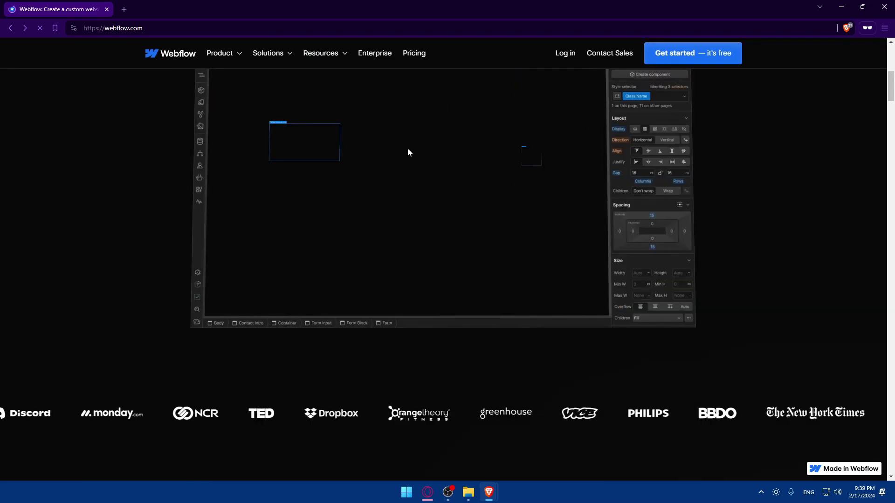
{"action": "scroll", "coordinate": [410, 135], "scroll_direction": "down", "scroll_amount": 5}
{"action": "scroll", "coordinate": [408, 147], "scroll_direction": "down", "scroll_amount": 3}
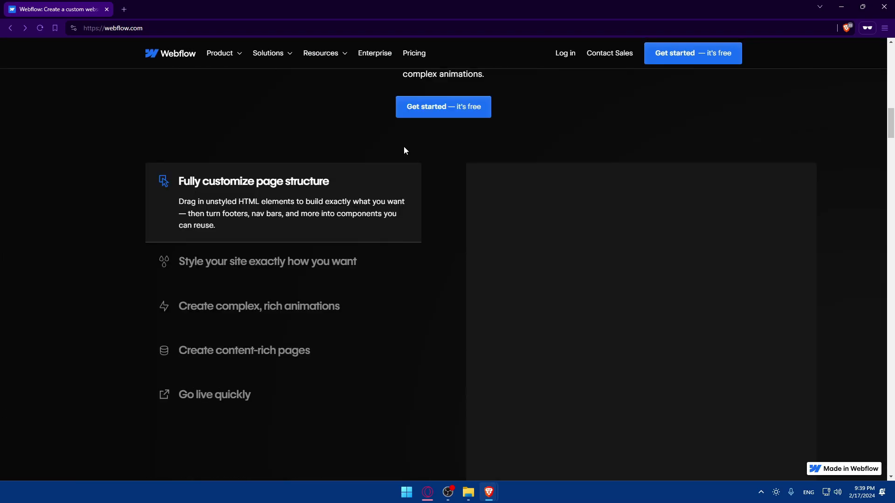
{"action": "scroll", "coordinate": [403, 146], "scroll_direction": "down", "scroll_amount": 2}
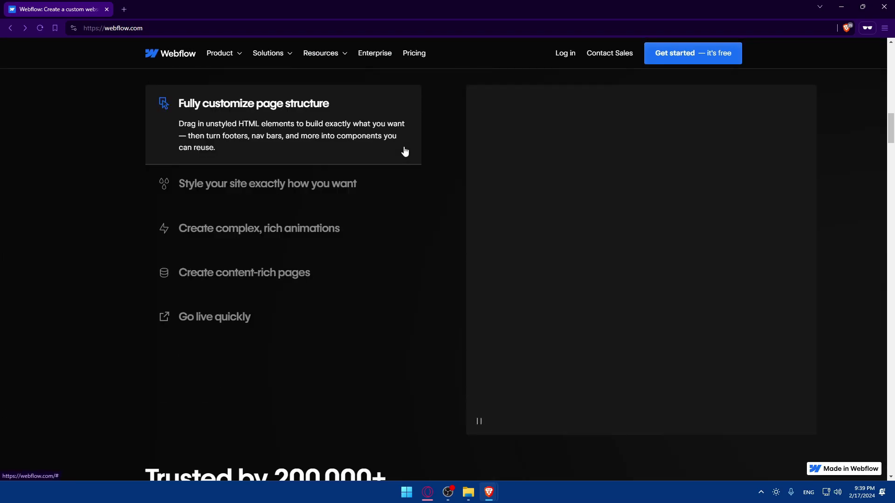
{"action": "scroll", "coordinate": [394, 150], "scroll_direction": "down", "scroll_amount": 18}
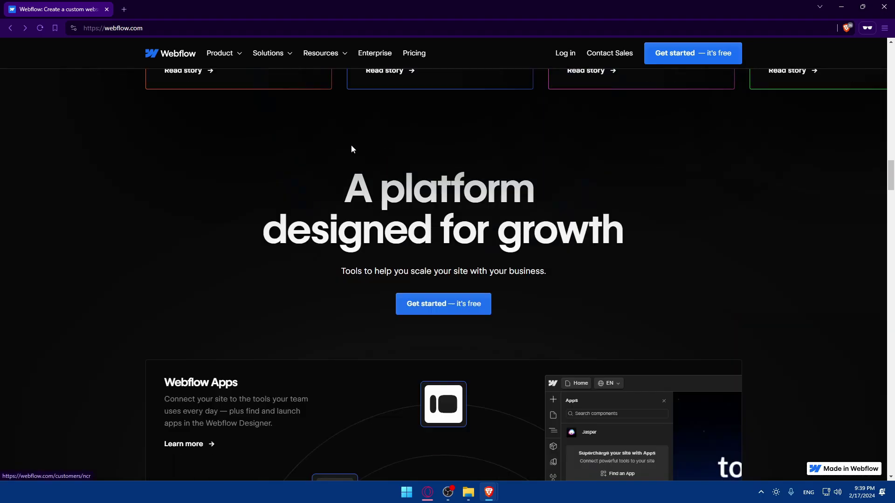
{"action": "scroll", "coordinate": [330, 125], "scroll_direction": "down", "scroll_amount": 15}
{"action": "scroll", "coordinate": [466, 140], "scroll_direction": "up", "scroll_amount": 12}
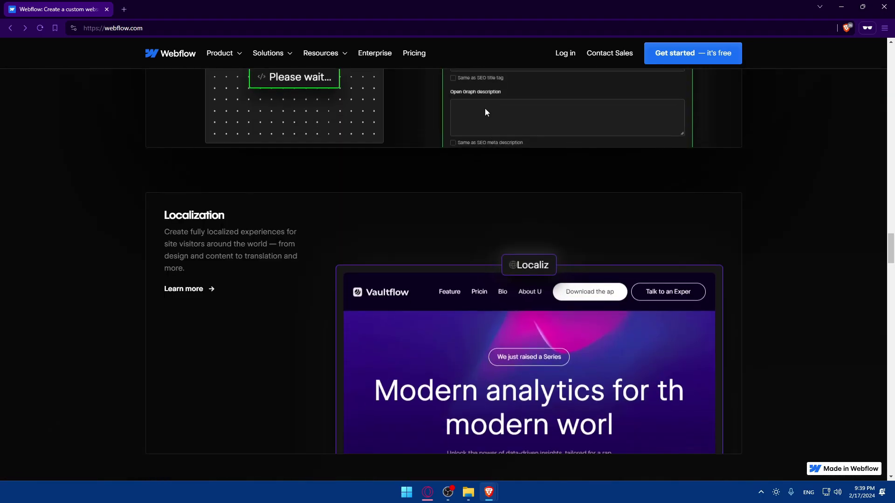
{"action": "scroll", "coordinate": [421, 188], "scroll_direction": "up", "scroll_amount": 8}
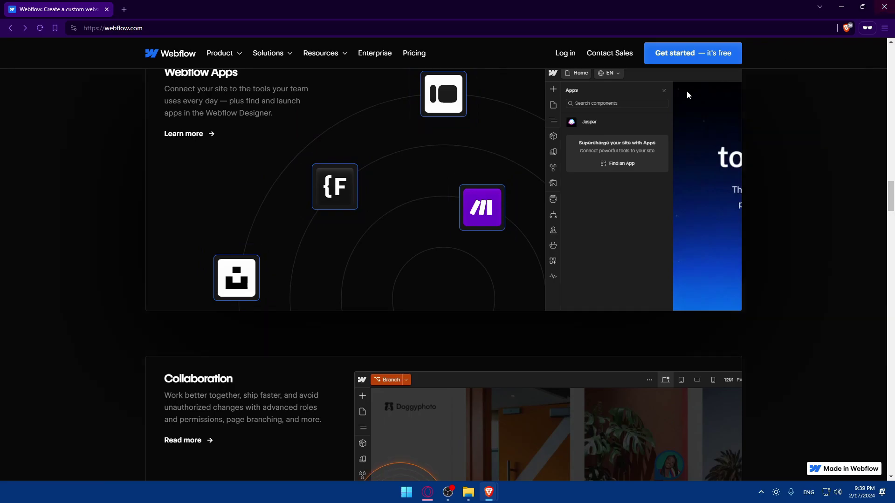
Look at the Log in and Get started pages, then return to the sites dashboard.
{"action": "left_click", "coordinate": [576, 54]}
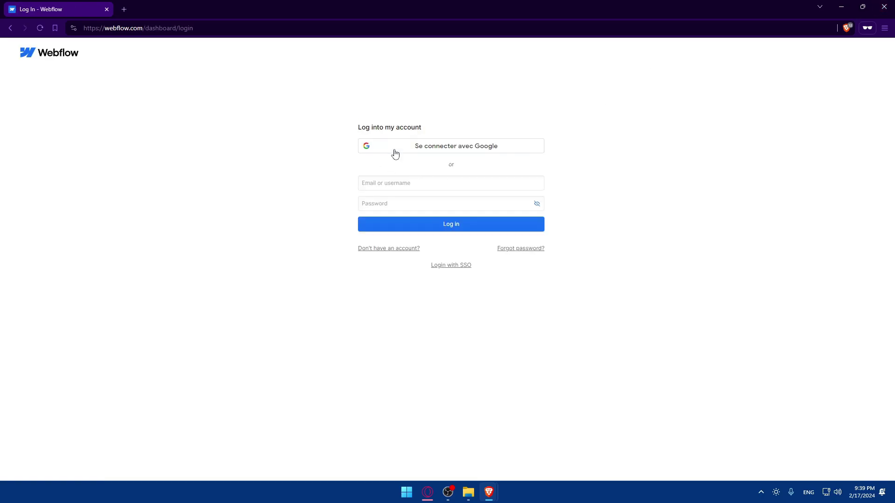
{"action": "key", "text": "alt+Left"}
{"action": "left_click", "coordinate": [693, 61]}
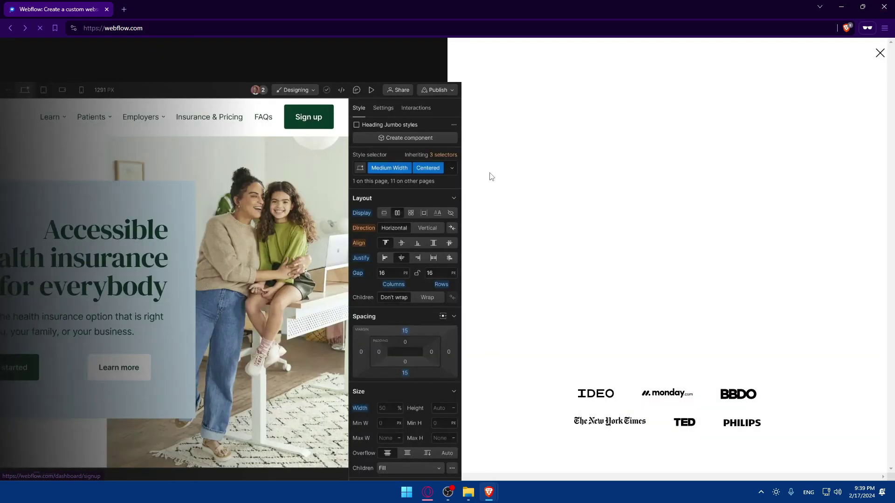
{"action": "left_click", "coordinate": [671, 207]}
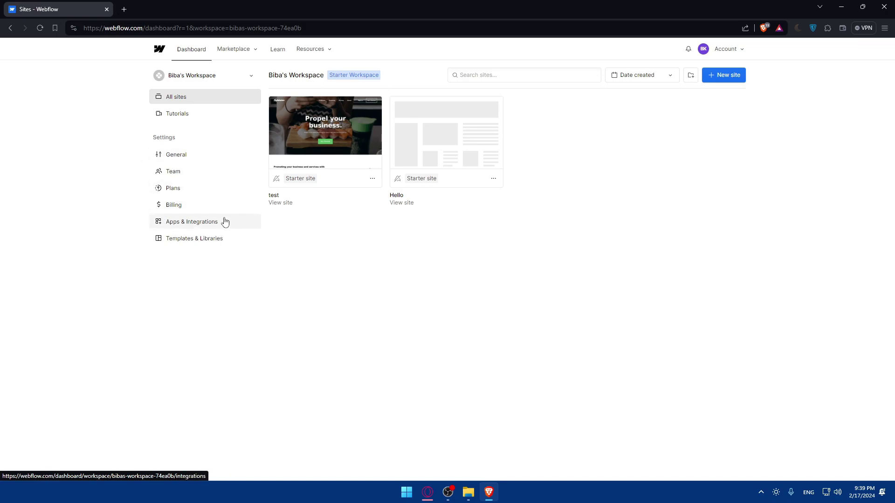
Use + New site to show the Blank Site preset and starter templates.
{"action": "mouse_move", "coordinate": [374, 158]}
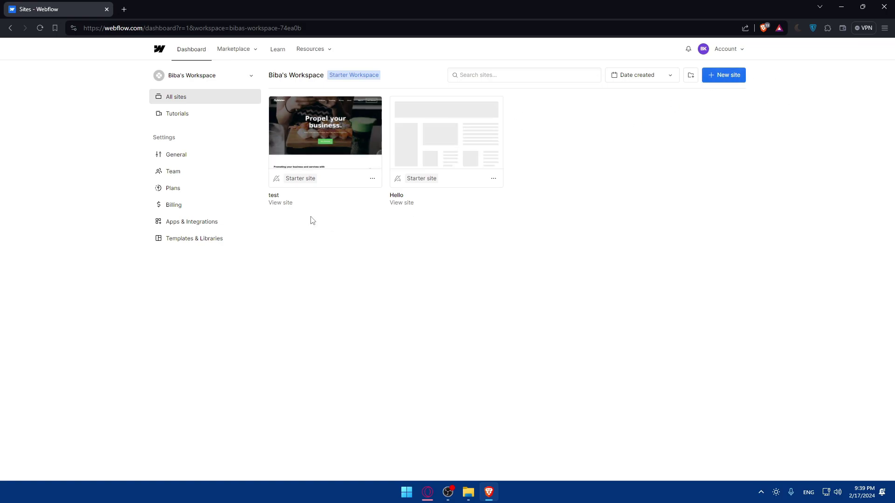
{"action": "left_click", "coordinate": [722, 79]}
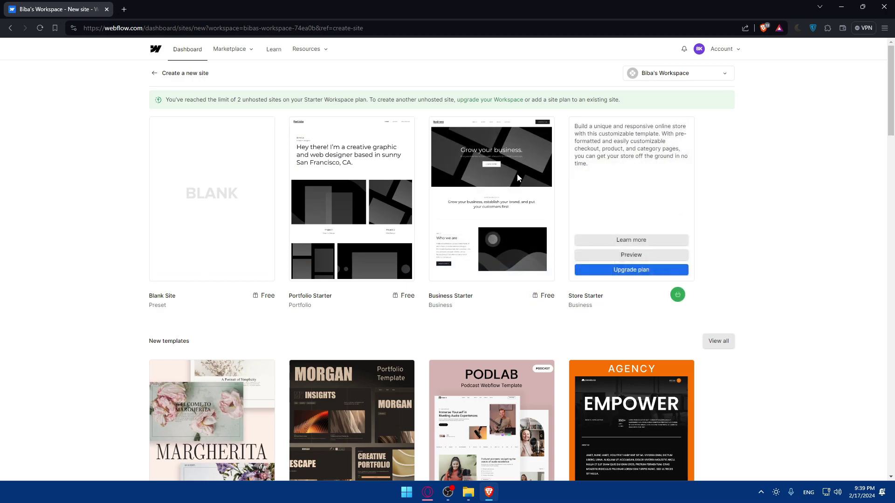
Browse the full gallery of free templates, then go back to the new site page.
{"action": "scroll", "coordinate": [454, 177], "scroll_direction": "down", "scroll_amount": 8}
{"action": "left_click", "coordinate": [718, 248]}
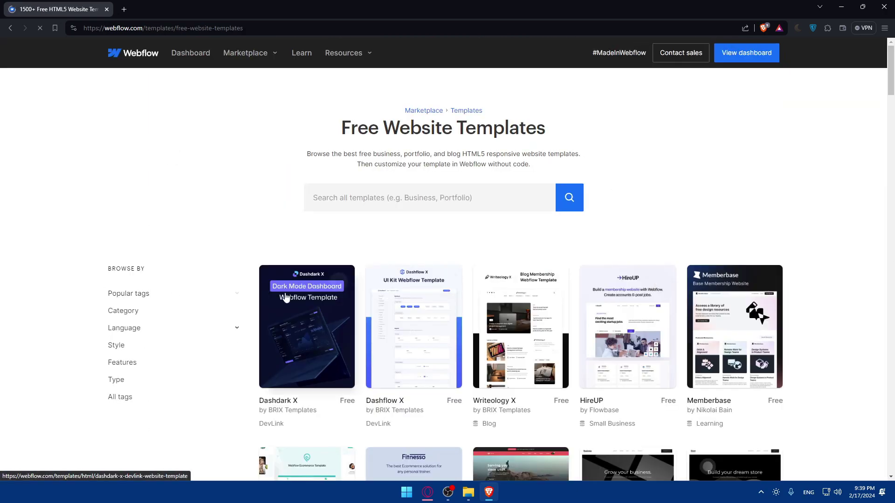
{"action": "scroll", "coordinate": [300, 295], "scroll_direction": "down", "scroll_amount": 20}
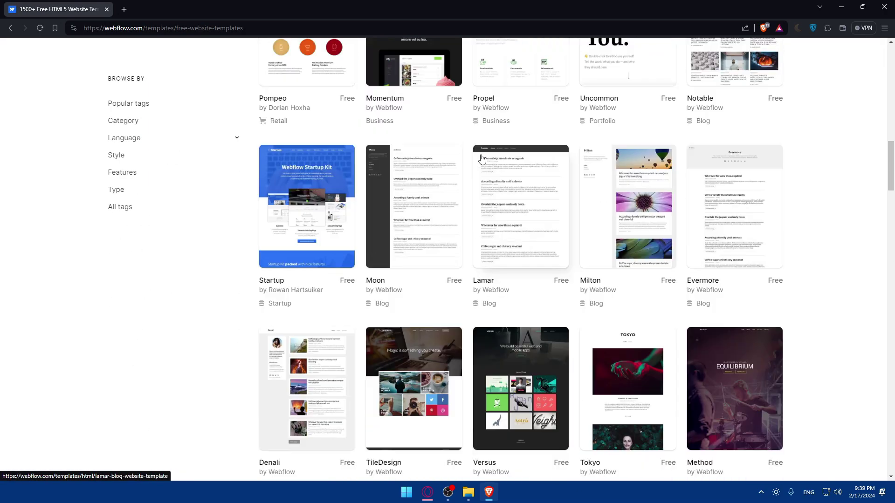
{"action": "scroll", "coordinate": [485, 161], "scroll_direction": "down", "scroll_amount": 15}
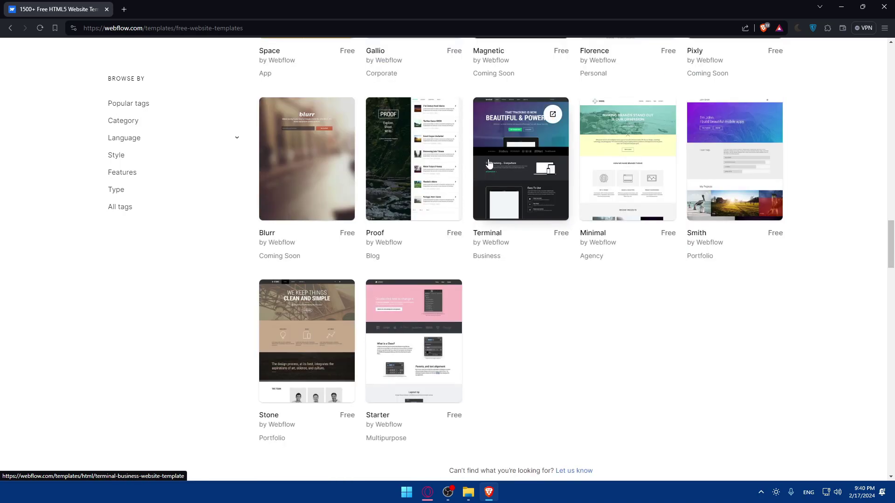
{"action": "scroll", "coordinate": [488, 163], "scroll_direction": "up", "scroll_amount": 20}
{"action": "scroll", "coordinate": [515, 180], "scroll_direction": "down", "scroll_amount": 8}
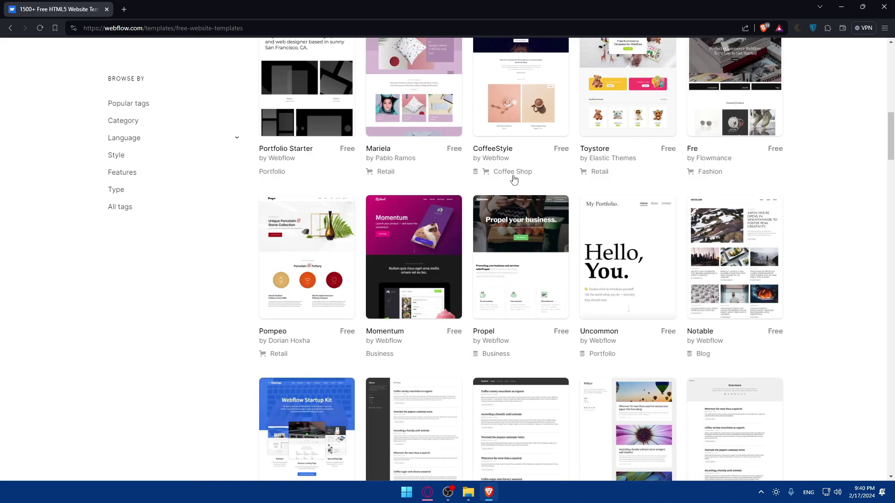
{"action": "scroll", "coordinate": [511, 180], "scroll_direction": "up", "scroll_amount": 8}
{"action": "scroll", "coordinate": [443, 214], "scroll_direction": "down", "scroll_amount": 12}
{"action": "scroll", "coordinate": [413, 236], "scroll_direction": "up", "scroll_amount": 12}
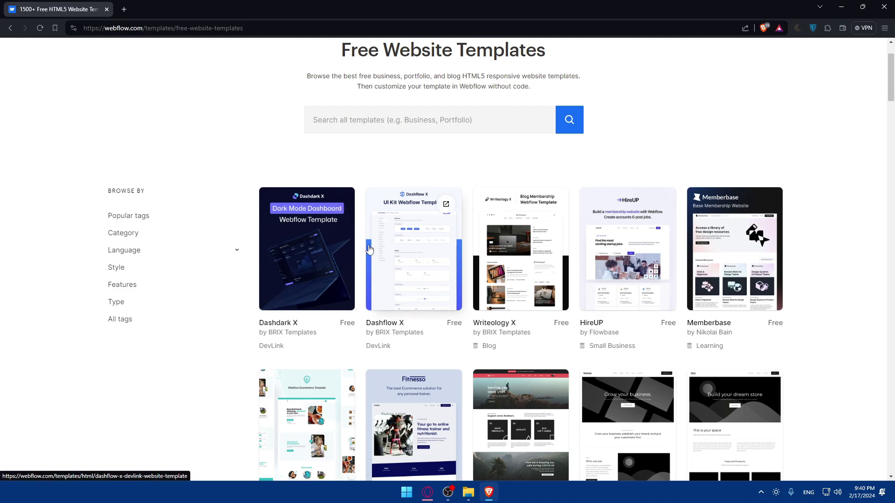
{"action": "key", "text": "alt+Left"}
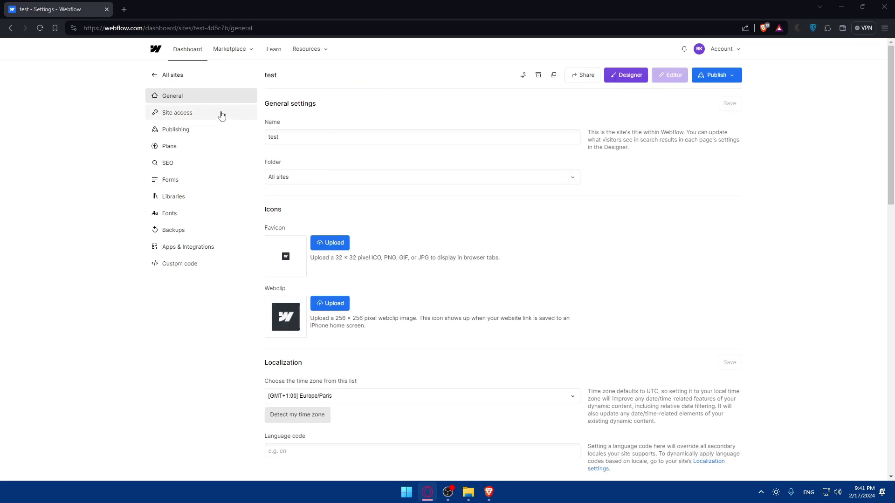
Open the test site and show its Features, Team Members and Blog Posts collections.
{"action": "left_click", "coordinate": [154, 74]}
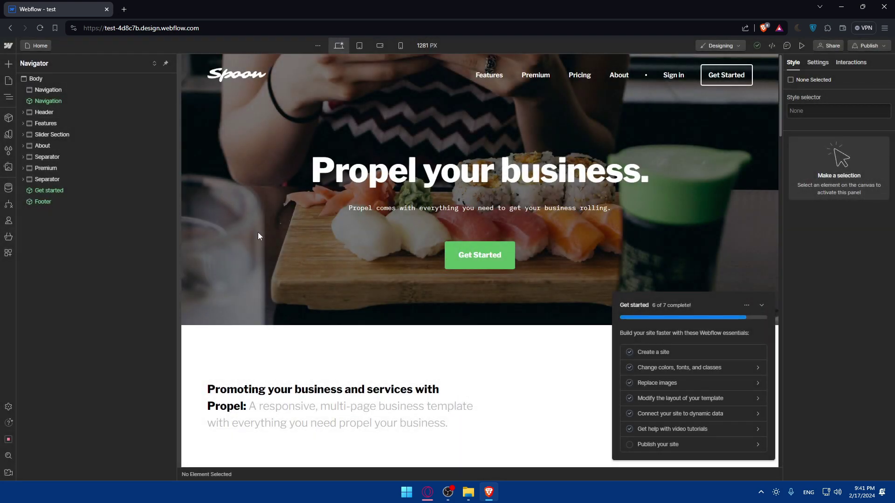
{"action": "left_click", "coordinate": [8, 189]}
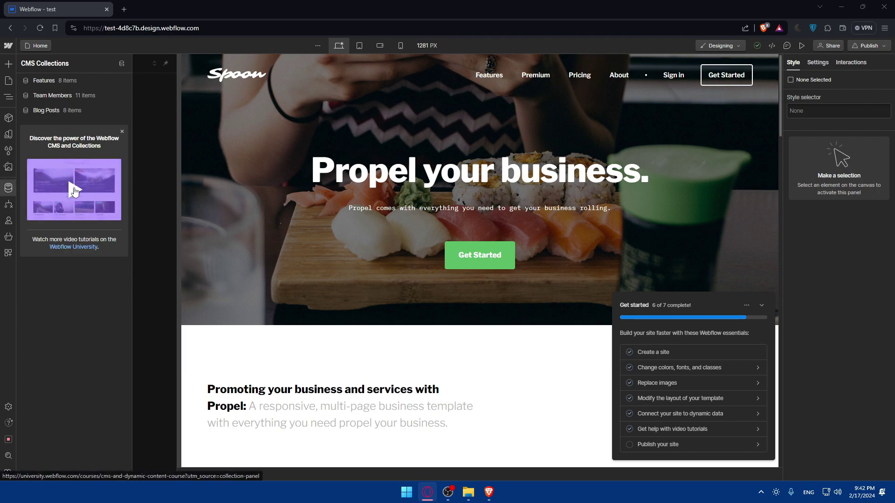
Open the 'CMS & dynamic content' Webflow University course from the CMS panel.
{"action": "left_click", "coordinate": [79, 148]}
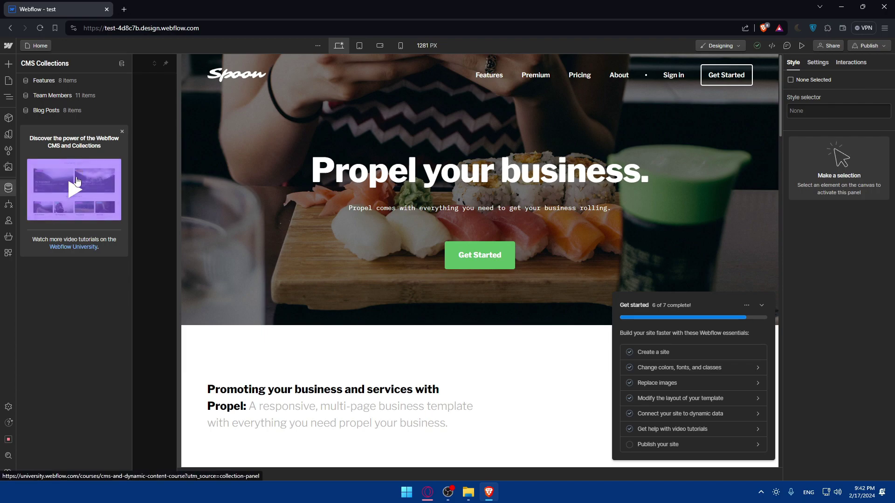
{"action": "left_click", "coordinate": [76, 188]}
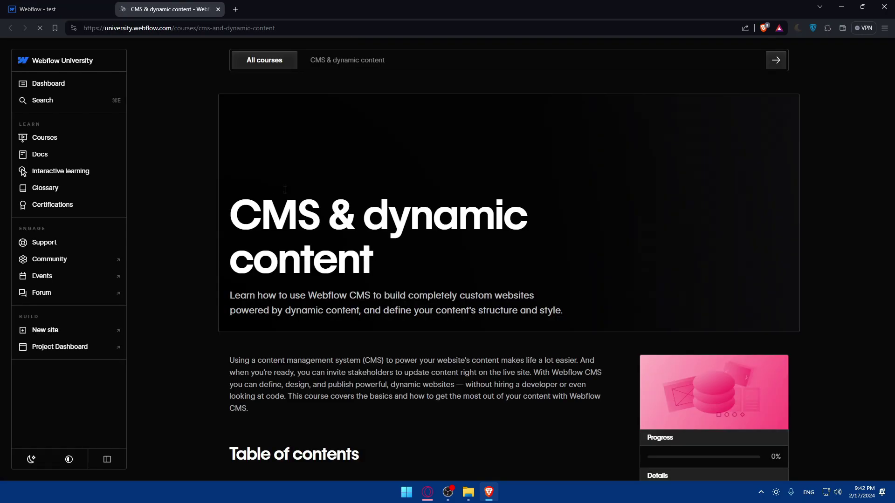
{"action": "scroll", "coordinate": [562, 266], "scroll_direction": "down", "scroll_amount": 10}
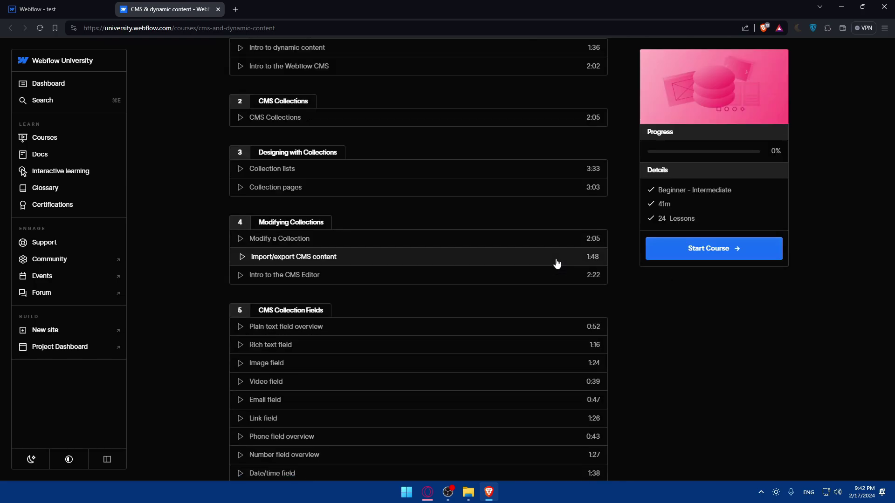
{"action": "scroll", "coordinate": [554, 259], "scroll_direction": "up", "scroll_amount": 6}
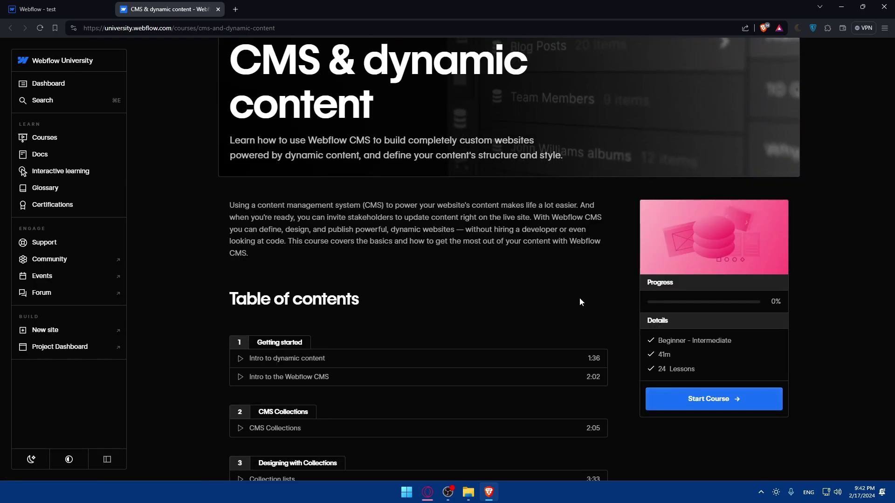
{"action": "scroll", "coordinate": [460, 274], "scroll_direction": "down", "scroll_amount": 15}
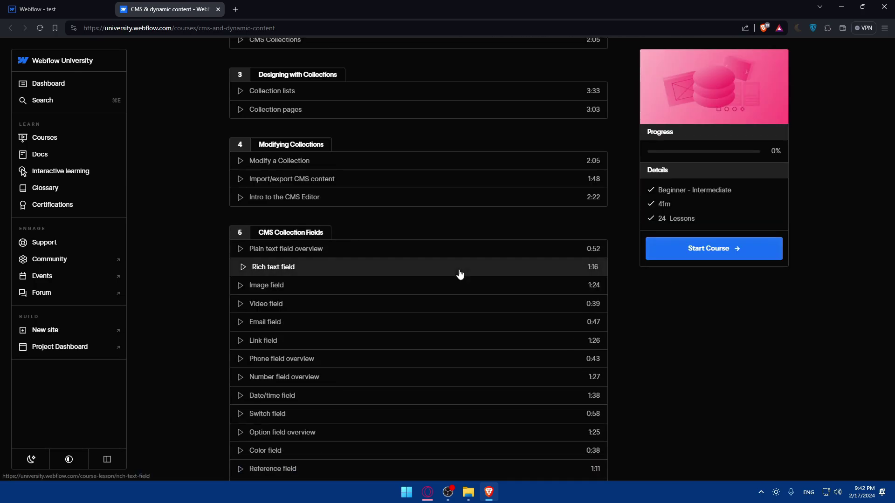
{"action": "scroll", "coordinate": [459, 274], "scroll_direction": "down", "scroll_amount": 5}
{"action": "scroll", "coordinate": [460, 273], "scroll_direction": "up", "scroll_amount": 20}
{"action": "scroll", "coordinate": [429, 270], "scroll_direction": "down", "scroll_amount": 5}
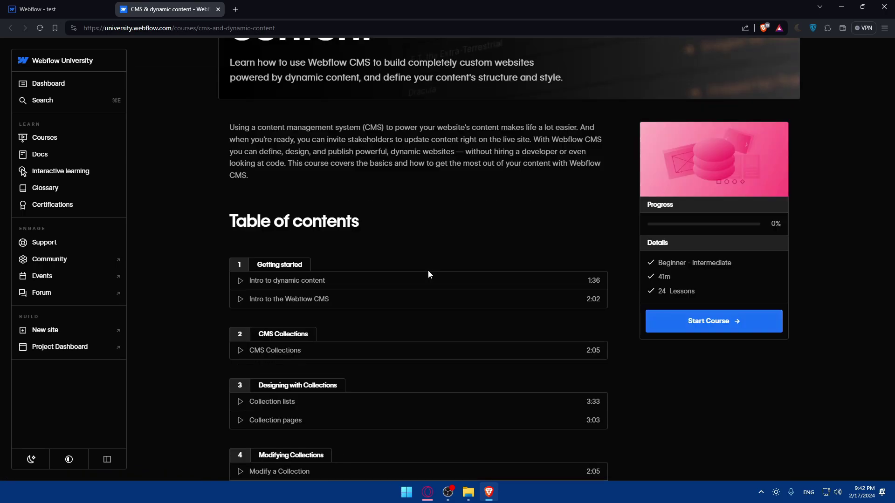
{"action": "scroll", "coordinate": [284, 210], "scroll_direction": "down", "scroll_amount": 2}
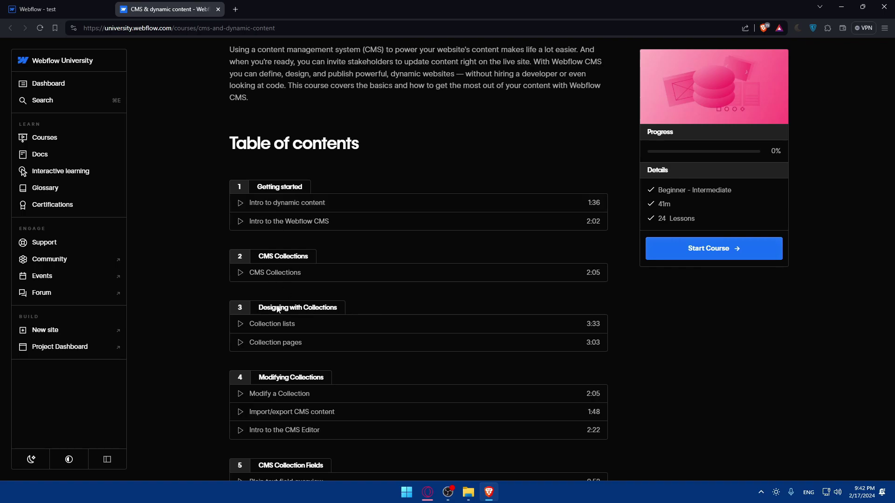
{"action": "scroll", "coordinate": [283, 255], "scroll_direction": "down", "scroll_amount": 5}
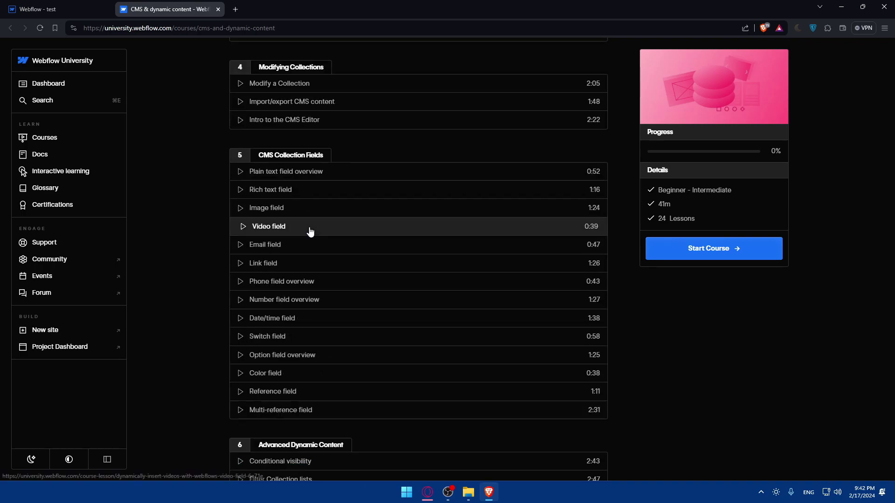
{"action": "scroll", "coordinate": [366, 232], "scroll_direction": "up", "scroll_amount": 7}
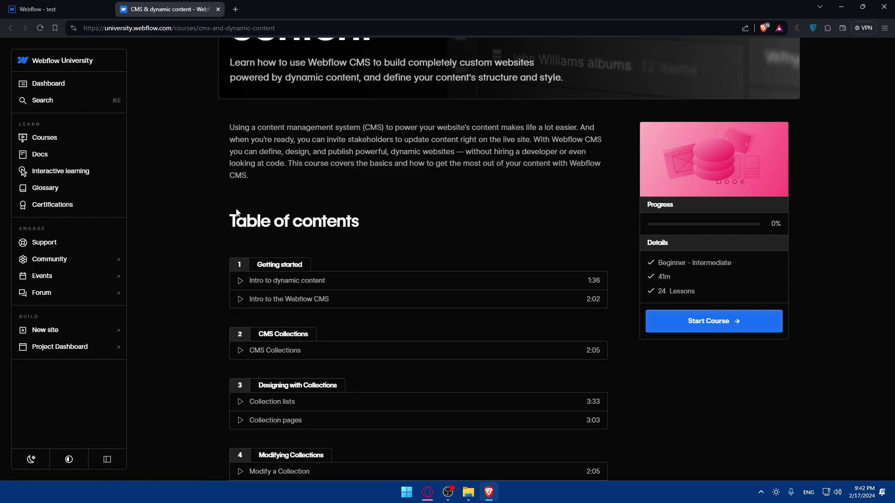
Read through the course's table of contents of 24 lessons totalling 41m.
{"action": "left_click_drag", "start_coordinate": [230, 220], "coordinate": [393, 217]}
{"action": "left_click", "coordinate": [296, 230]}
{"action": "scroll", "coordinate": [256, 236], "scroll_direction": "down", "scroll_amount": 2}
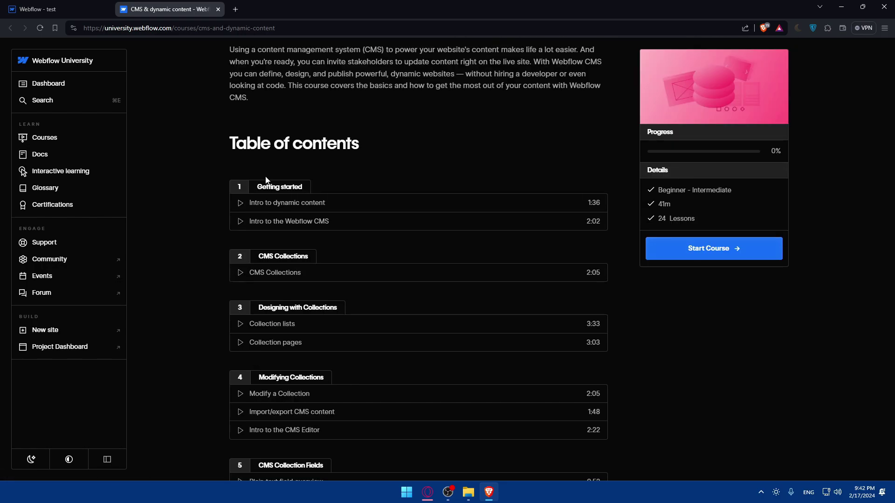
{"action": "scroll", "coordinate": [302, 345], "scroll_direction": "down", "scroll_amount": 3}
{"action": "scroll", "coordinate": [300, 347], "scroll_direction": "up", "scroll_amount": 5}
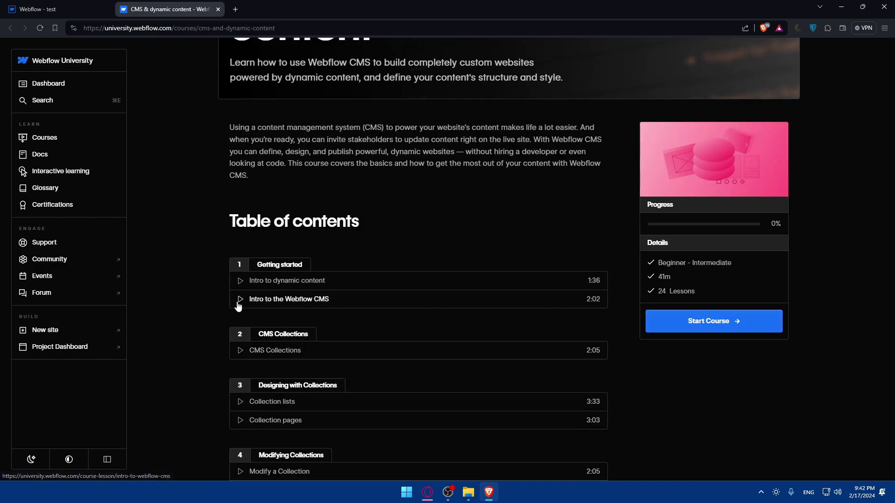
{"action": "scroll", "coordinate": [303, 264], "scroll_direction": "down", "scroll_amount": 2}
{"action": "scroll", "coordinate": [371, 245], "scroll_direction": "down", "scroll_amount": 2}
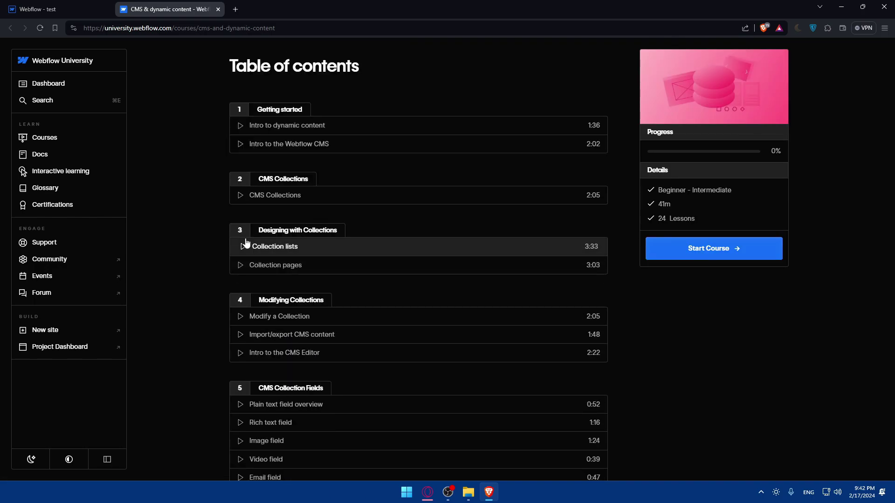
{"action": "scroll", "coordinate": [365, 226], "scroll_direction": "down", "scroll_amount": 2}
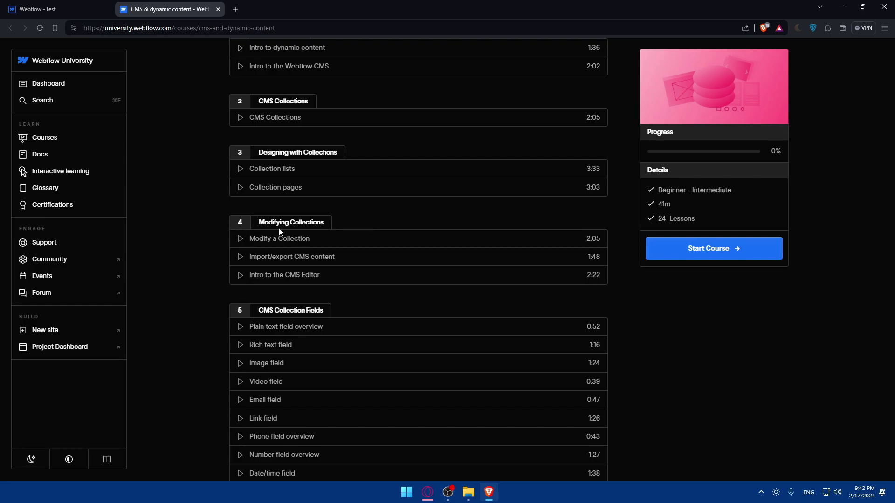
{"action": "scroll", "coordinate": [355, 226], "scroll_direction": "down", "scroll_amount": 2}
{"action": "scroll", "coordinate": [340, 227], "scroll_direction": "down", "scroll_amount": 6}
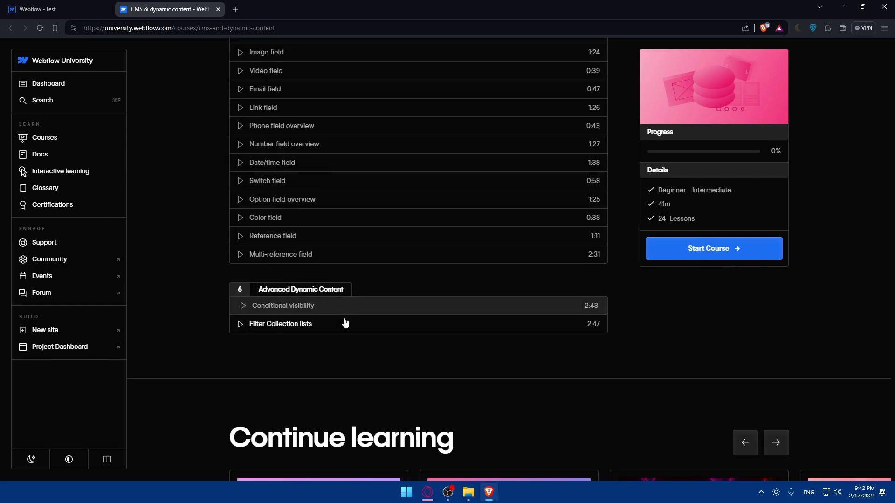
{"action": "scroll", "coordinate": [345, 326], "scroll_direction": "up", "scroll_amount": 12}
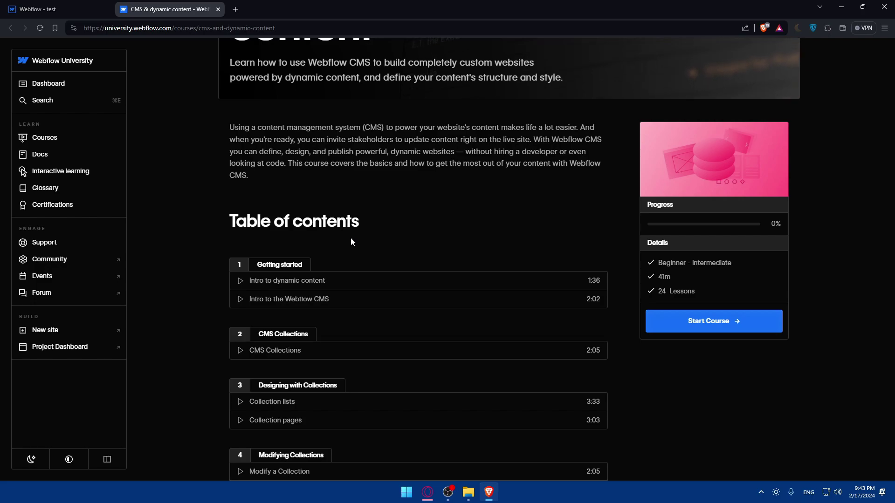
{"action": "scroll", "coordinate": [367, 284], "scroll_direction": "down", "scroll_amount": 10}
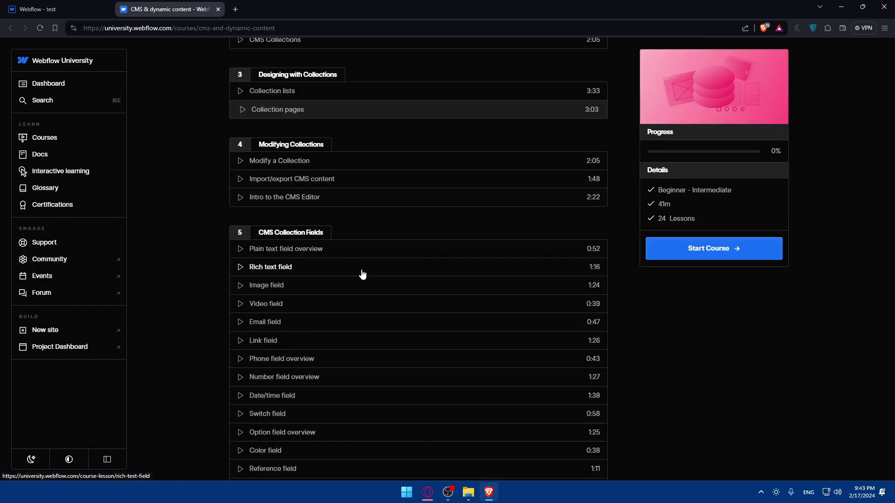
{"action": "scroll", "coordinate": [334, 175], "scroll_direction": "up", "scroll_amount": 5}
{"action": "scroll", "coordinate": [418, 289], "scroll_direction": "up", "scroll_amount": 3}
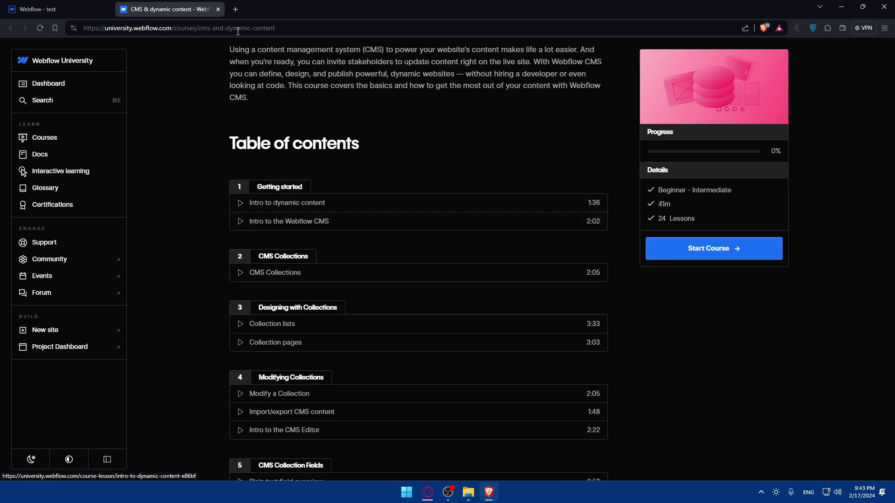
Close the University tab and review the Features, Team Members and Blog Posts collections.
{"action": "left_click", "coordinate": [217, 10]}
{"action": "left_click", "coordinate": [70, 83]}
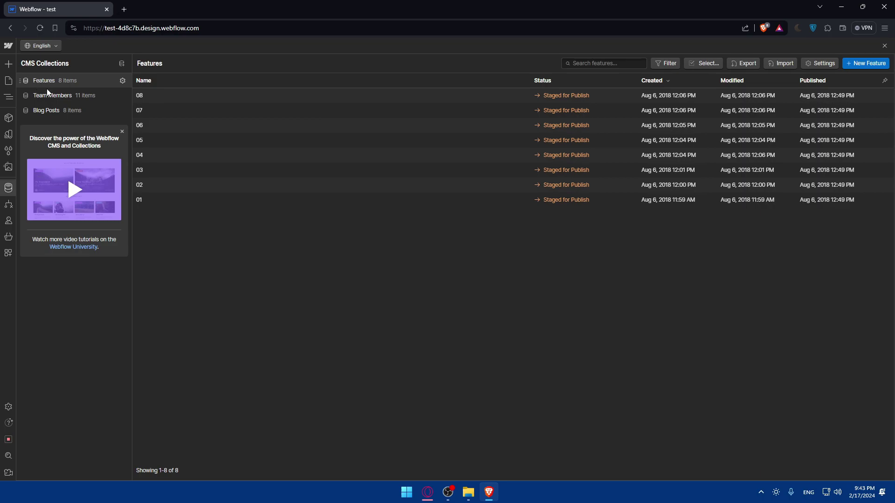
{"action": "left_click", "coordinate": [48, 95]}
{"action": "left_click", "coordinate": [55, 111]}
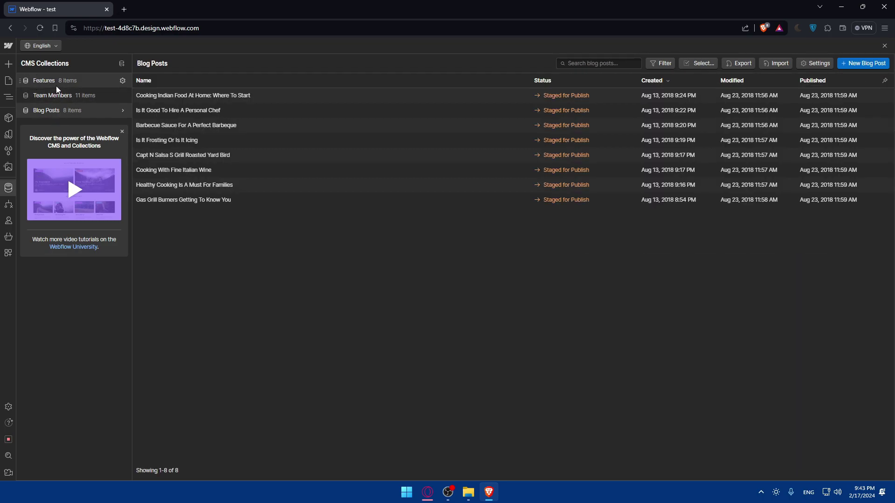
{"action": "left_click", "coordinate": [57, 89]}
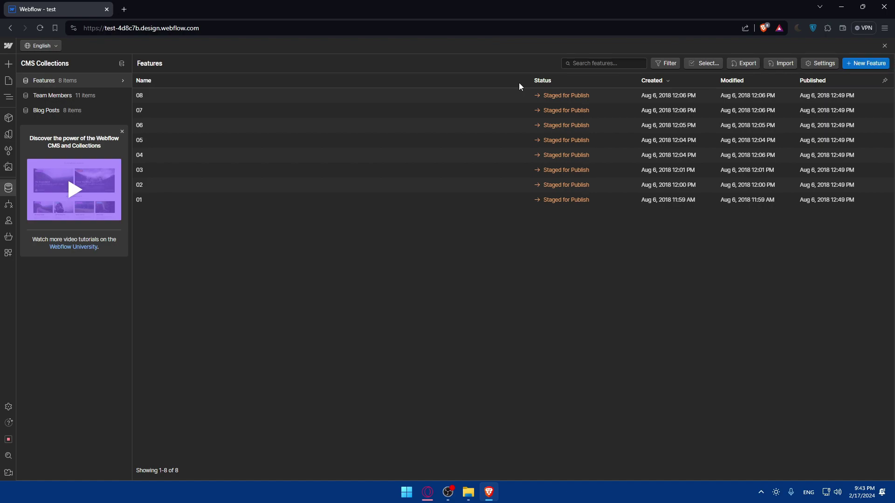
{"action": "left_click", "coordinate": [39, 95]}
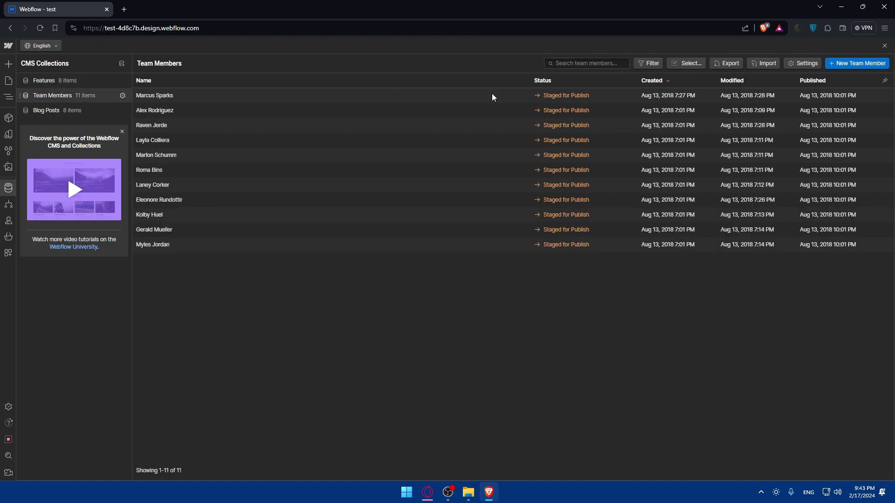
{"action": "left_click", "coordinate": [57, 111]}
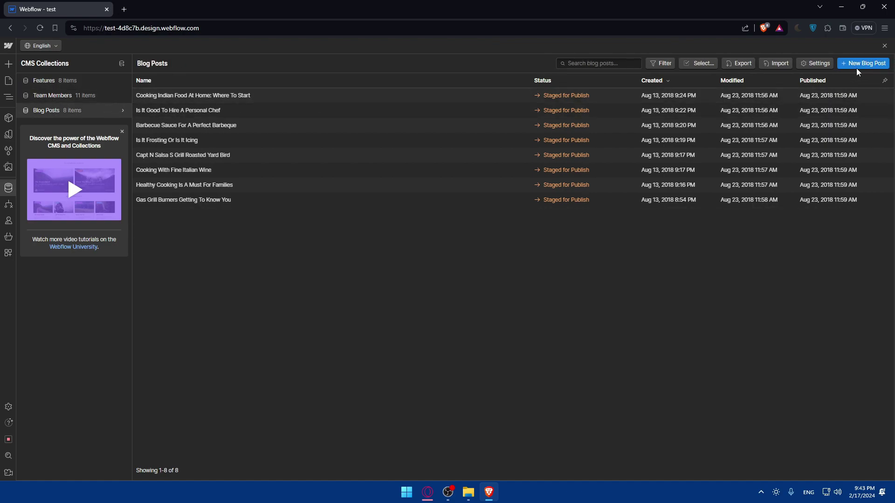
Start a new collection and preview the Authors, Categories, Projects and Blog Posts templates.
{"action": "left_click", "coordinate": [120, 63]}
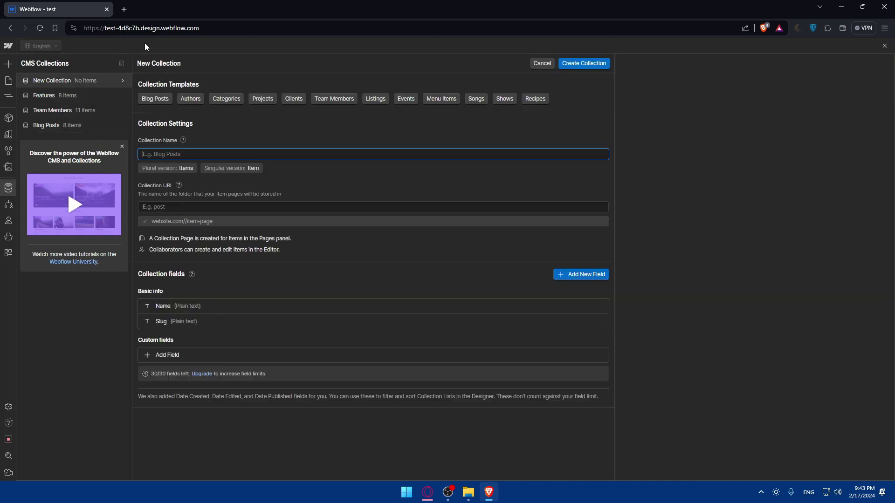
{"action": "type", "text": "--"}
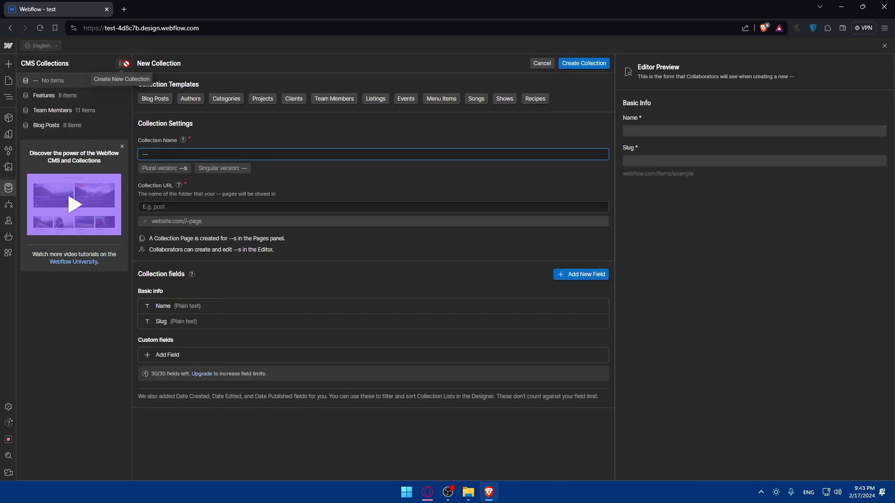
{"action": "key", "text": "BackSpace"}
{"action": "key", "text": "BackSpace"}
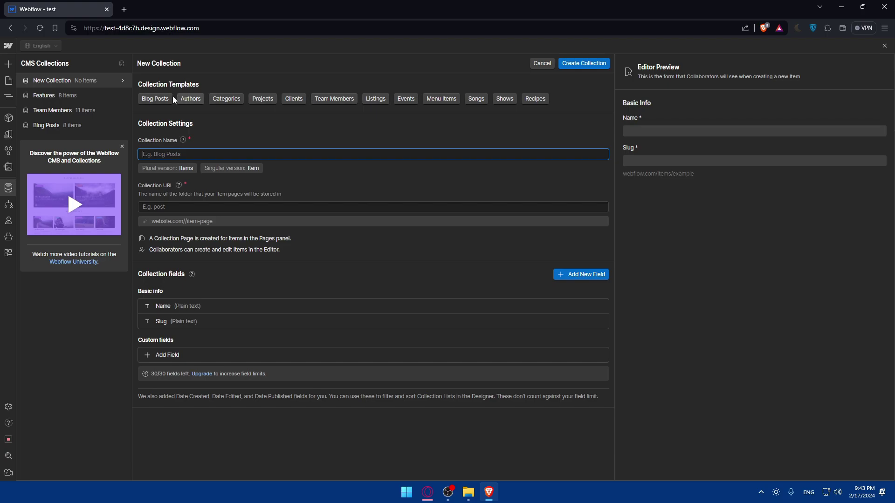
{"action": "left_click", "coordinate": [188, 98]}
{"action": "left_click", "coordinate": [233, 100]}
{"action": "left_click", "coordinate": [263, 99]}
{"action": "left_click", "coordinate": [155, 98]}
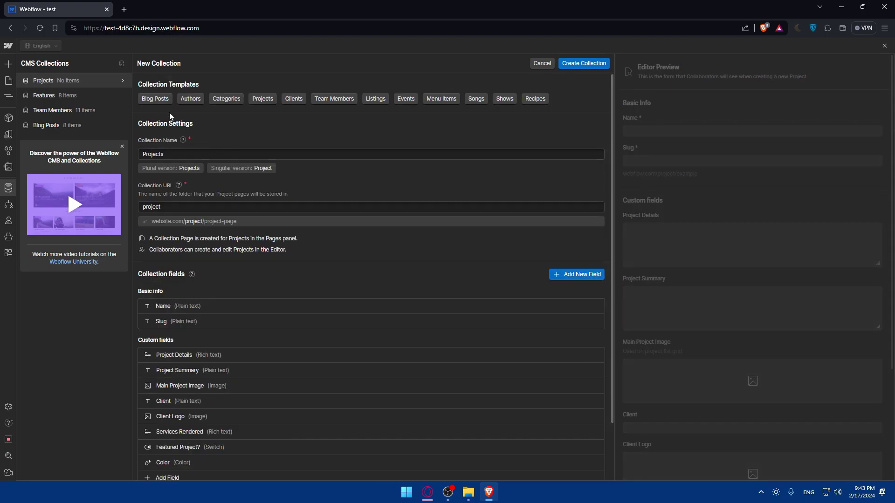
{"action": "left_click", "coordinate": [229, 99]}
{"action": "left_click", "coordinate": [269, 100]}
{"action": "scroll", "coordinate": [187, 219], "scroll_direction": "down", "scroll_amount": 2}
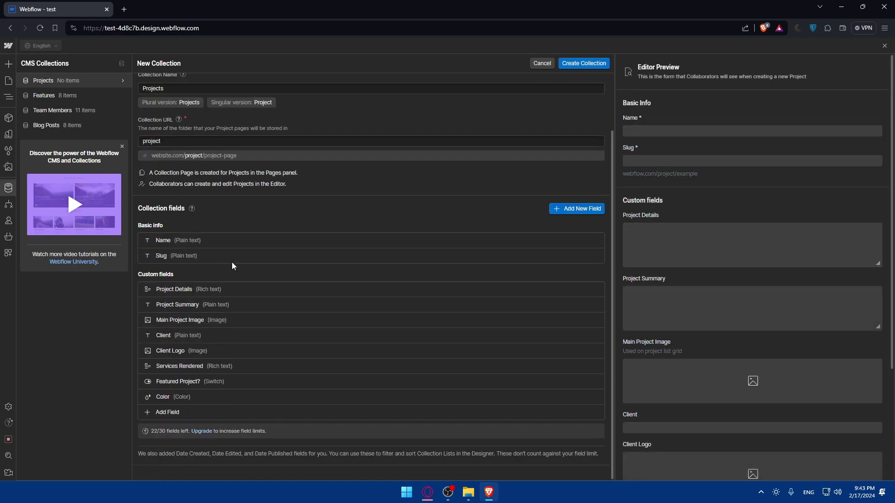
{"action": "scroll", "coordinate": [219, 284], "scroll_direction": "up", "scroll_amount": 2}
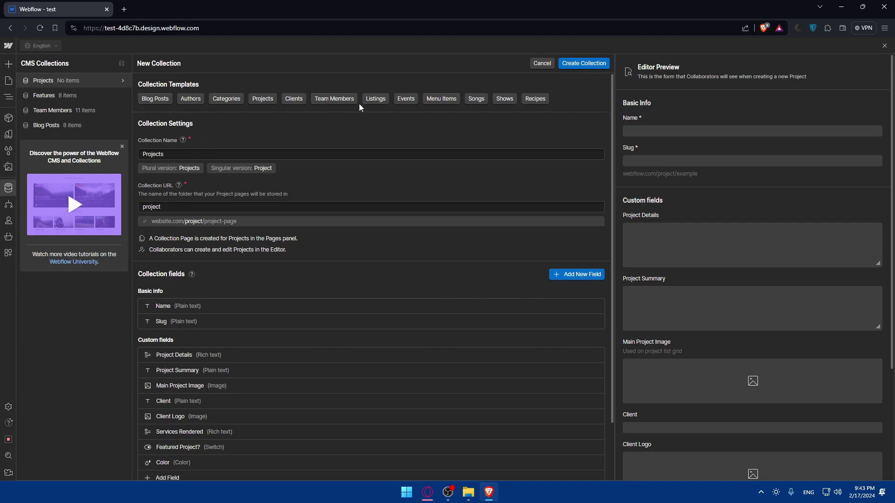
Apply the Listings template, review its fields, and create the Listings collection.
{"action": "left_click", "coordinate": [379, 100]}
{"action": "scroll", "coordinate": [219, 355], "scroll_direction": "down", "scroll_amount": 3}
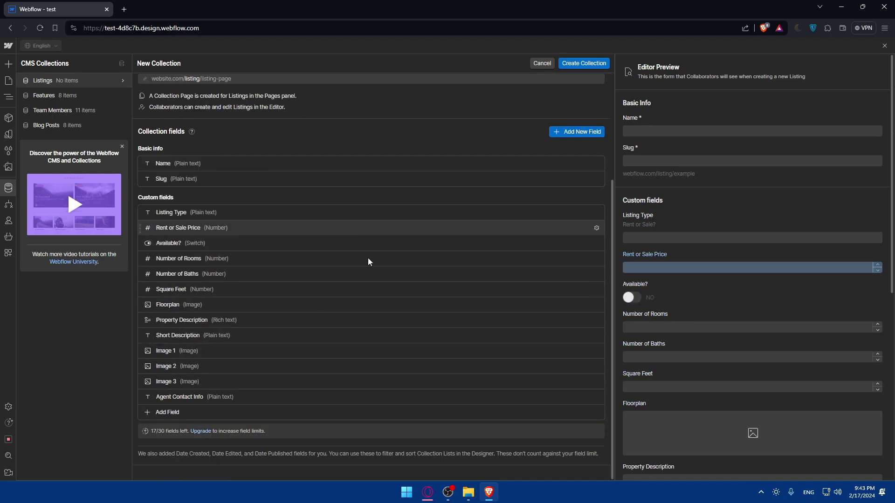
{"action": "scroll", "coordinate": [325, 312], "scroll_direction": "up", "scroll_amount": 3}
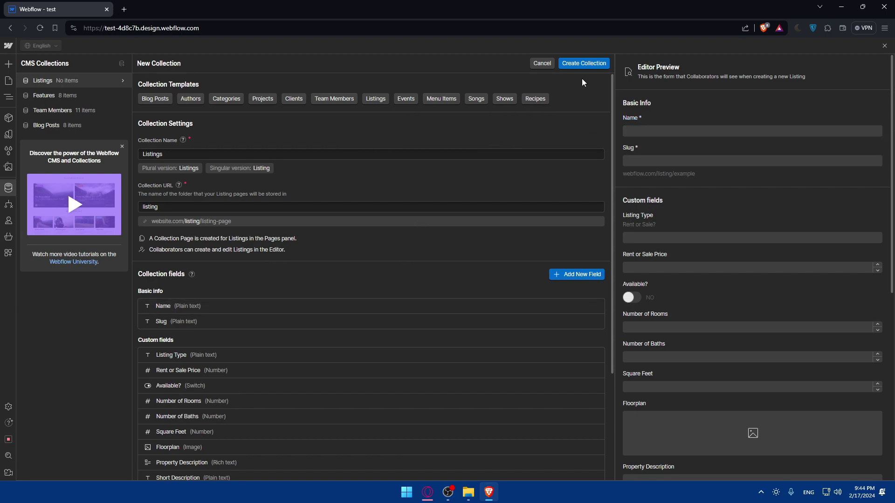
{"action": "left_click", "coordinate": [584, 63]}
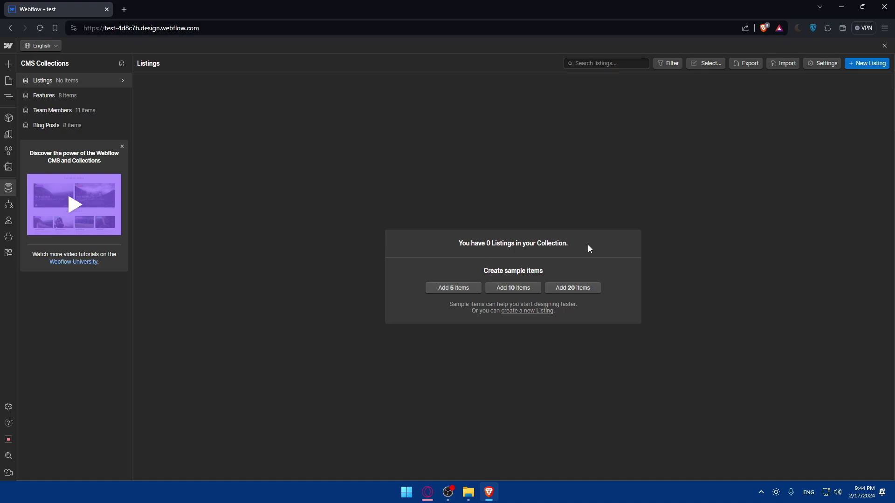
Add 5 sample items to Listings, inspect the Dolor item's fields, and return to the canvas.
{"action": "left_click", "coordinate": [468, 291]}
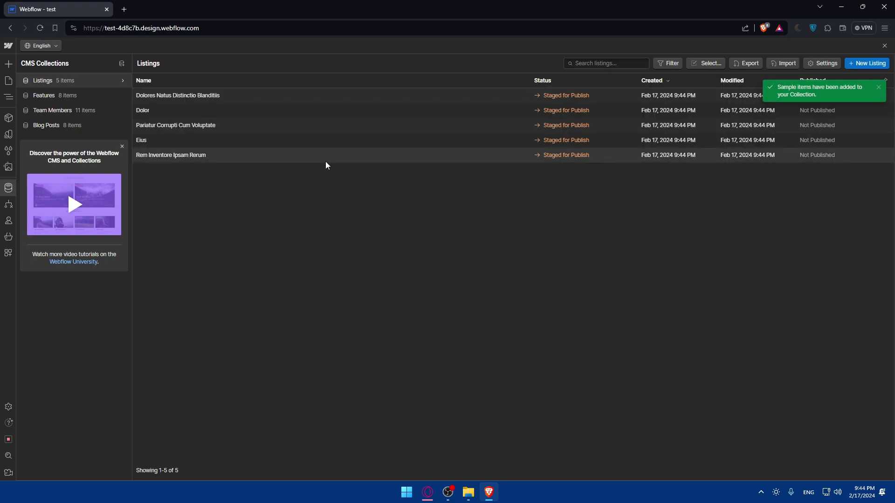
{"action": "left_click", "coordinate": [220, 116]}
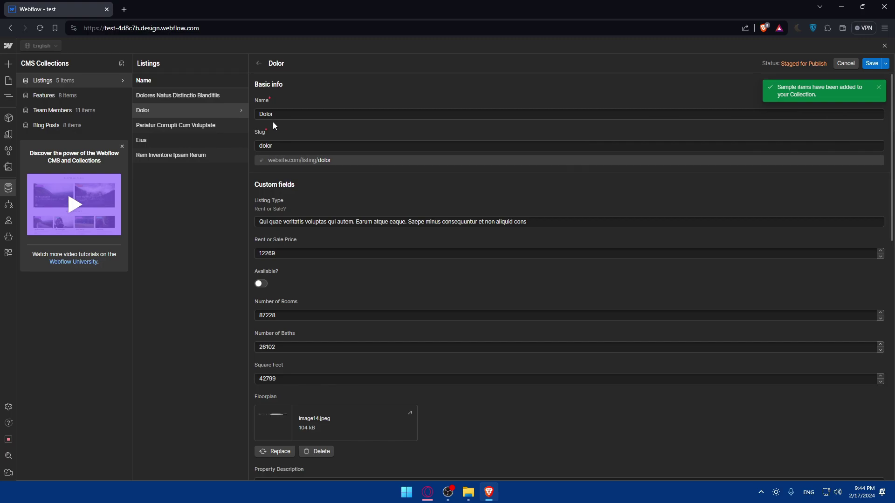
{"action": "scroll", "coordinate": [332, 267], "scroll_direction": "down", "scroll_amount": 10}
{"action": "scroll", "coordinate": [302, 270], "scroll_direction": "down", "scroll_amount": 5}
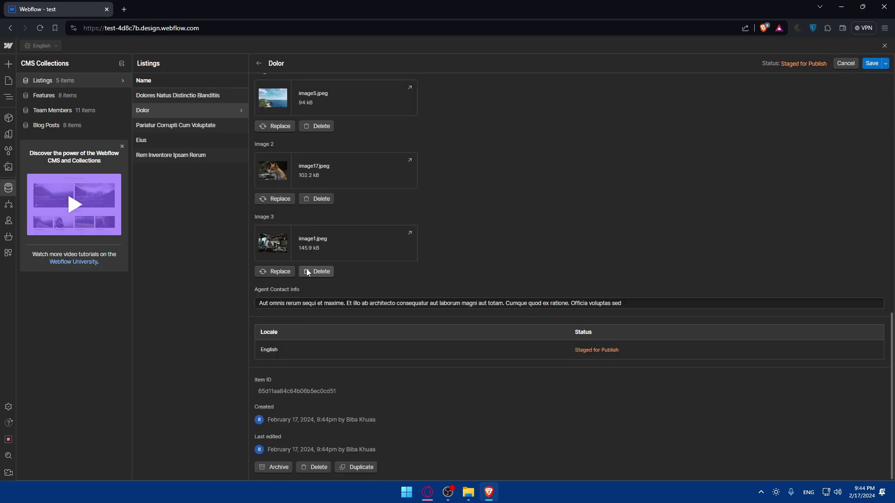
{"action": "key", "text": "alt+Left"}
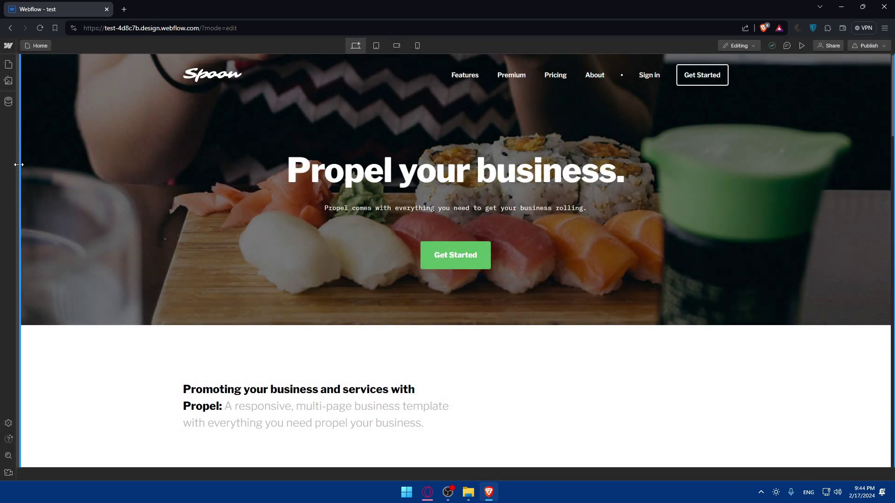
Check the Listings collection's five sample items, switching briefly to the Pages panel and back.
{"action": "left_click", "coordinate": [9, 102]}
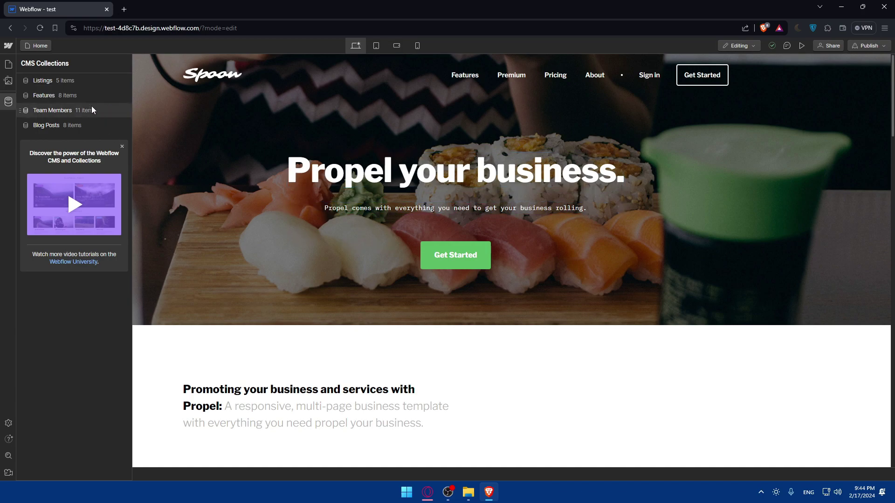
{"action": "left_click", "coordinate": [64, 82]}
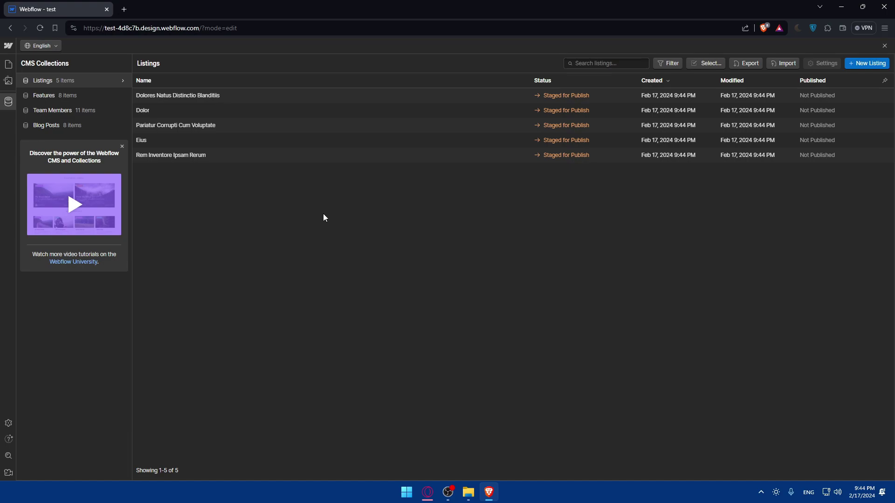
{"action": "left_click", "coordinate": [8, 65]}
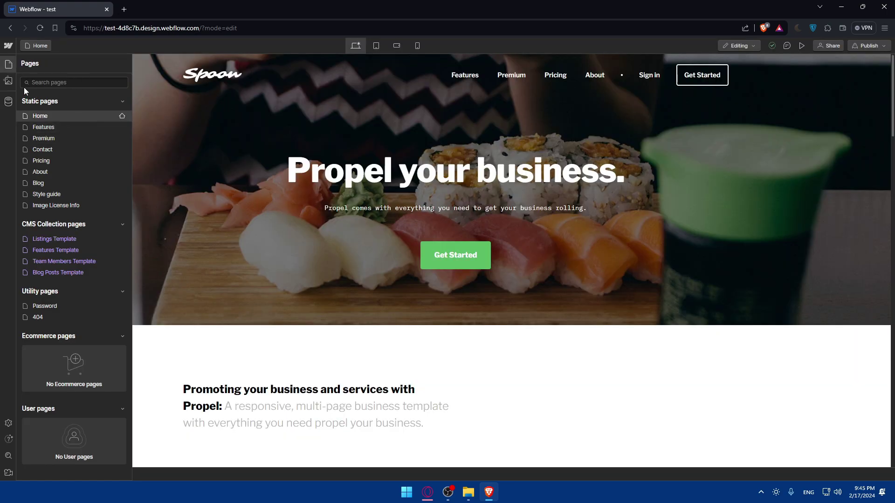
{"action": "left_click", "coordinate": [8, 101]}
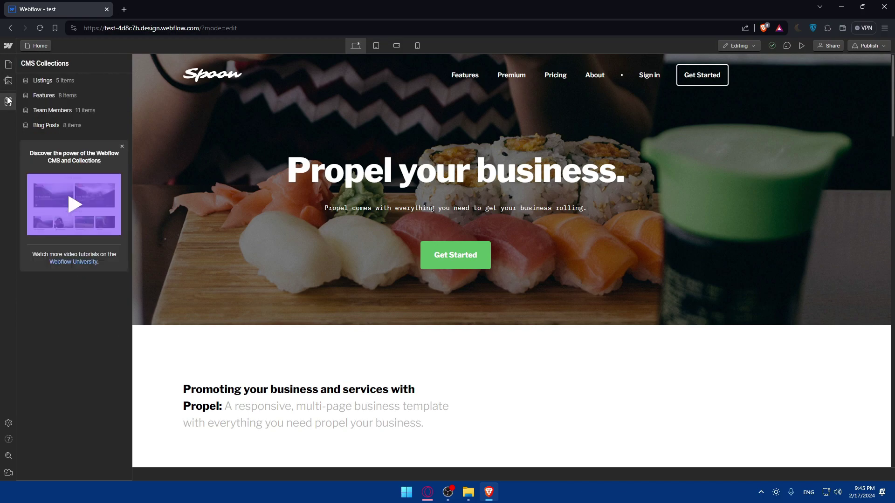
{"action": "left_click", "coordinate": [52, 87]}
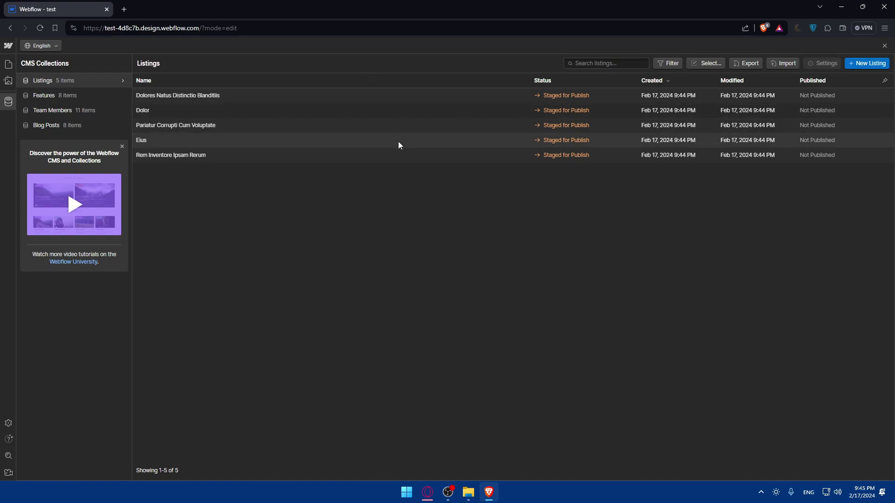
Close and reopen the Listings collection view several times, dismissing stray browser context menus.
{"action": "right_click", "coordinate": [69, 83]}
{"action": "left_click", "coordinate": [68, 82]}
{"action": "left_click", "coordinate": [112, 80]}
{"action": "right_click", "coordinate": [112, 80]}
{"action": "left_click", "coordinate": [97, 84]}
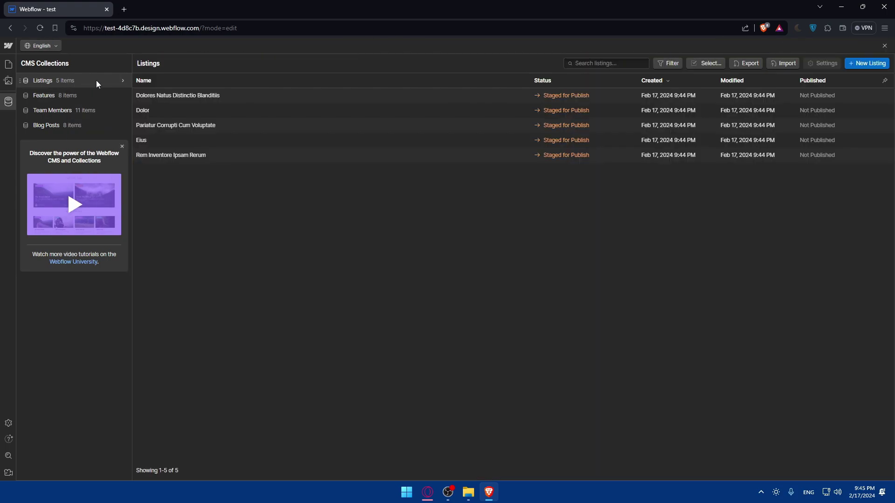
{"action": "left_click", "coordinate": [119, 83]}
{"action": "left_click", "coordinate": [119, 83]}
{"action": "left_click", "coordinate": [119, 82]}
{"action": "left_click", "coordinate": [119, 83]}
Open the Blog page from the Pages panel, close the CMS tutorial card, and enter preview mode.
{"action": "left_click", "coordinate": [9, 64]}
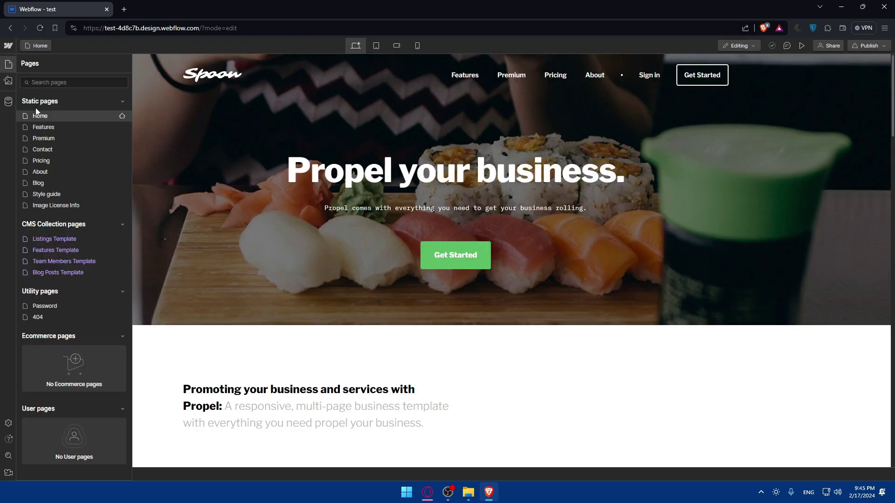
{"action": "left_click", "coordinate": [47, 184]}
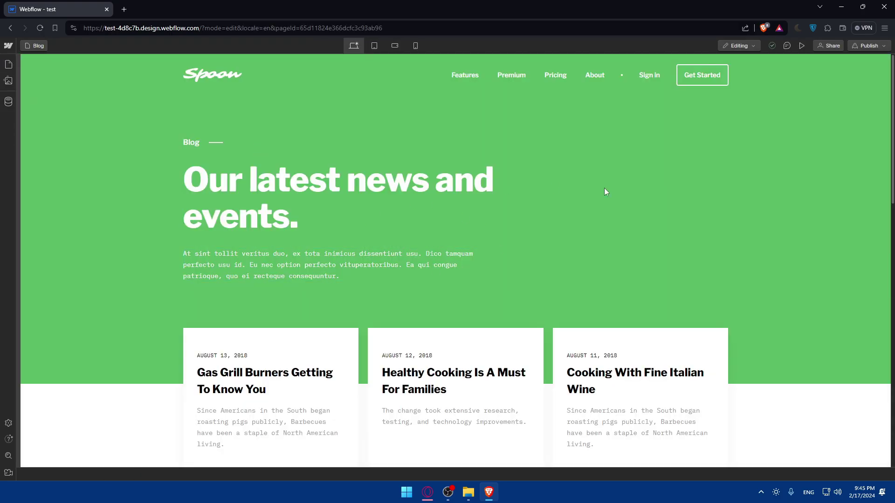
{"action": "left_click", "coordinate": [8, 101]}
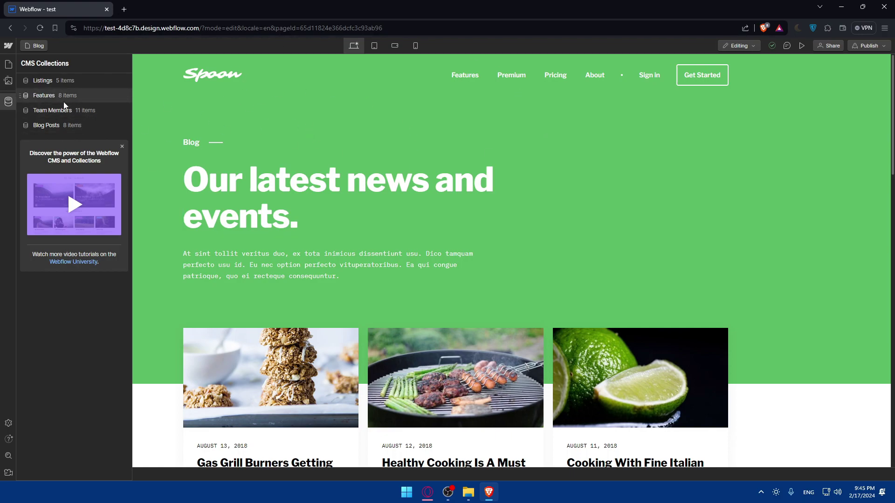
{"action": "left_click", "coordinate": [122, 148]}
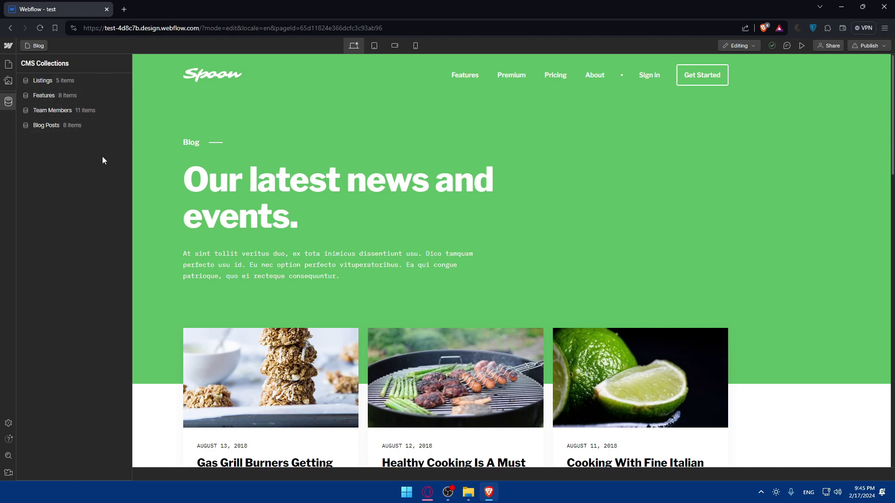
{"action": "left_click", "coordinate": [803, 45]}
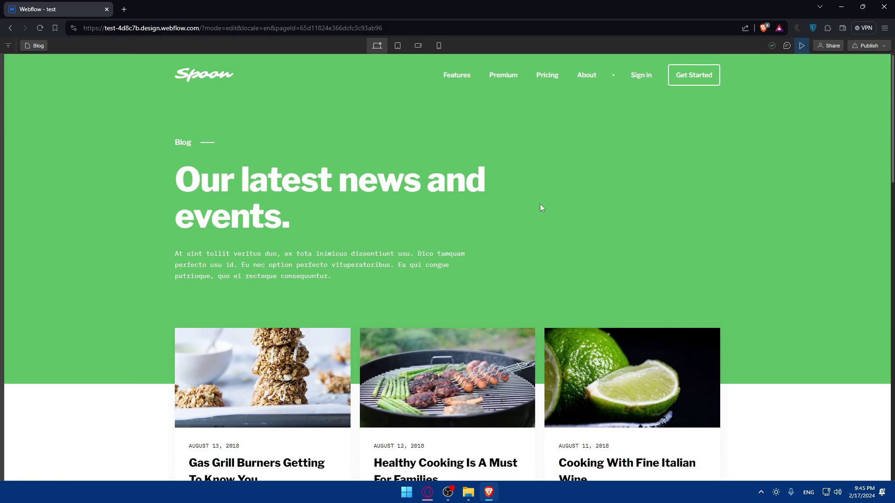
Preview the Blog page at Tablet, Mobile landscape and Mobile portrait widths, then return to Desktop.
{"action": "left_click", "coordinate": [397, 45]}
{"action": "left_click", "coordinate": [419, 47]}
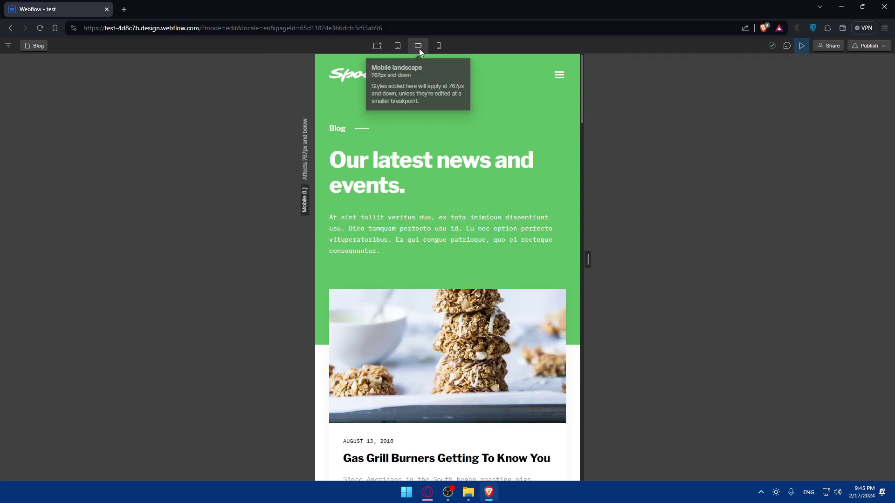
{"action": "left_click", "coordinate": [439, 45]}
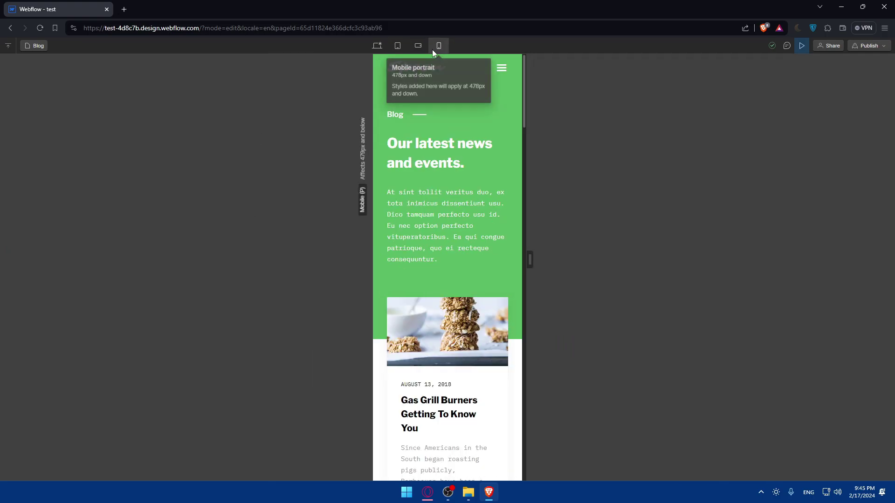
{"action": "left_click", "coordinate": [377, 45]}
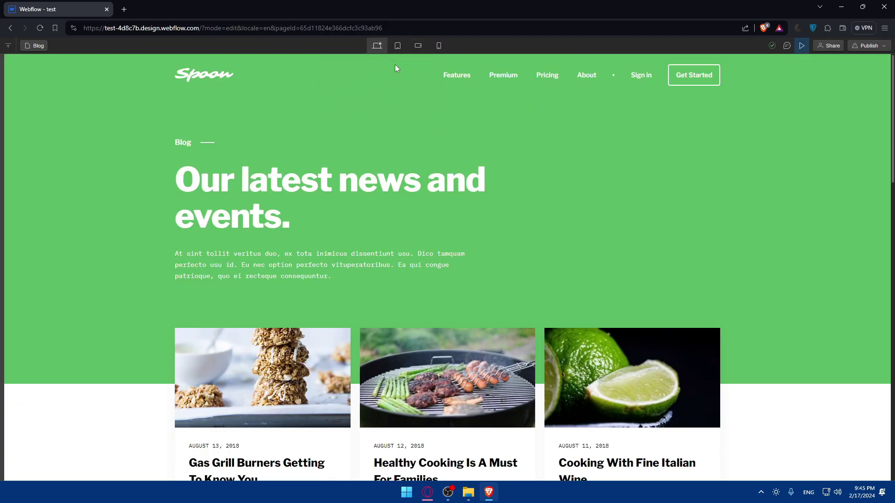
Go to the Home page via the logo and scroll through its feature cards and photos.
{"action": "left_click", "coordinate": [206, 77]}
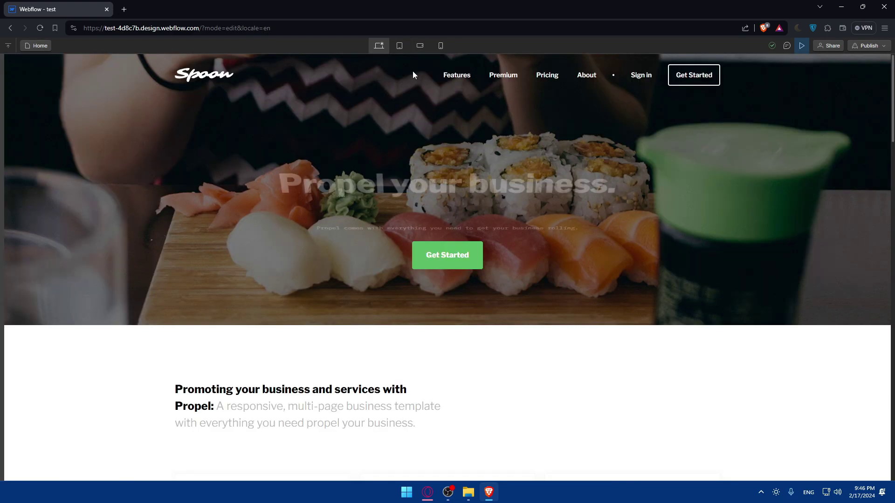
{"action": "scroll", "coordinate": [402, 101], "scroll_direction": "down", "scroll_amount": 20}
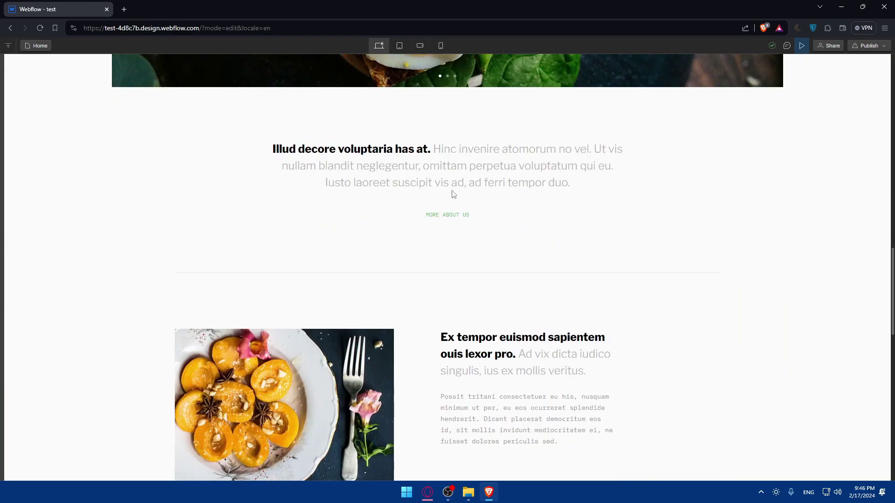
{"action": "scroll", "coordinate": [449, 194], "scroll_direction": "down", "scroll_amount": 5}
{"action": "scroll", "coordinate": [447, 194], "scroll_direction": "up", "scroll_amount": 15}
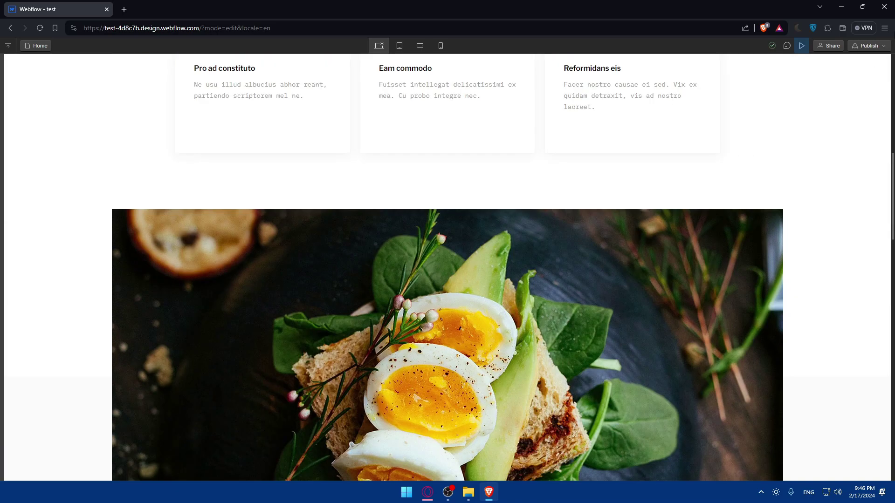
Show the staging site's Publish destination options, then close the Webflow tab, leaving a blank New Tab.
{"action": "left_click", "coordinate": [868, 45]}
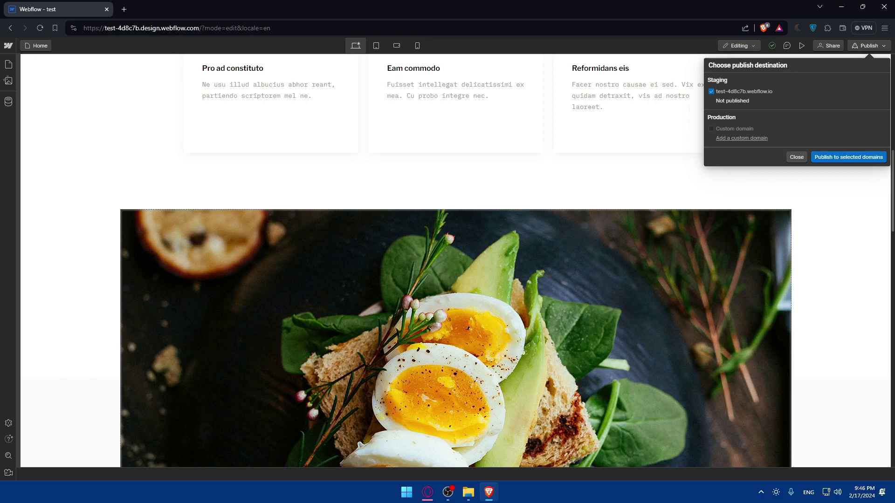
{"action": "left_click", "coordinate": [427, 492]}
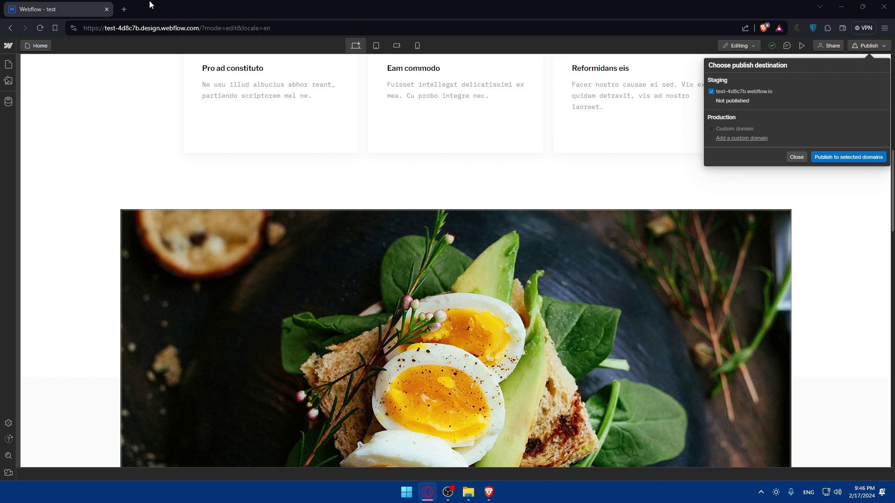
{"action": "left_click", "coordinate": [124, 9]}
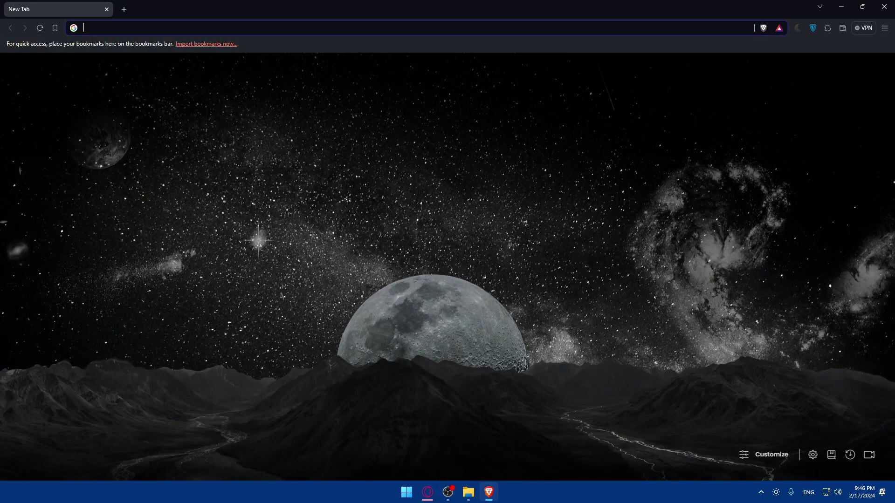